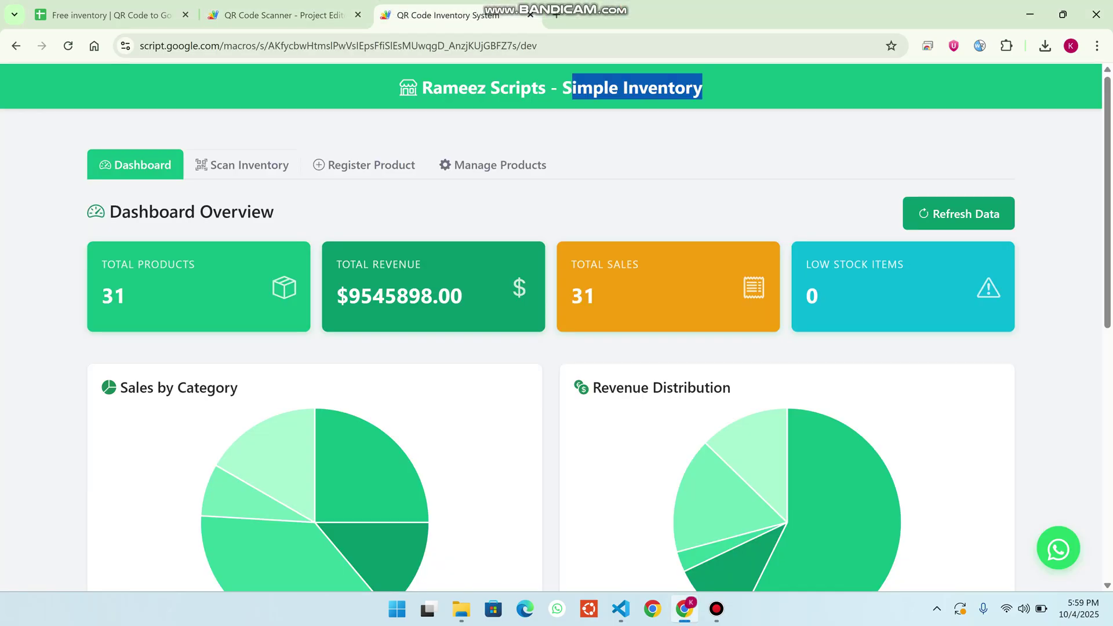
Open the inventory scanning page, switch the scanner from image files to the camera and request camera access
left_click(242, 165)
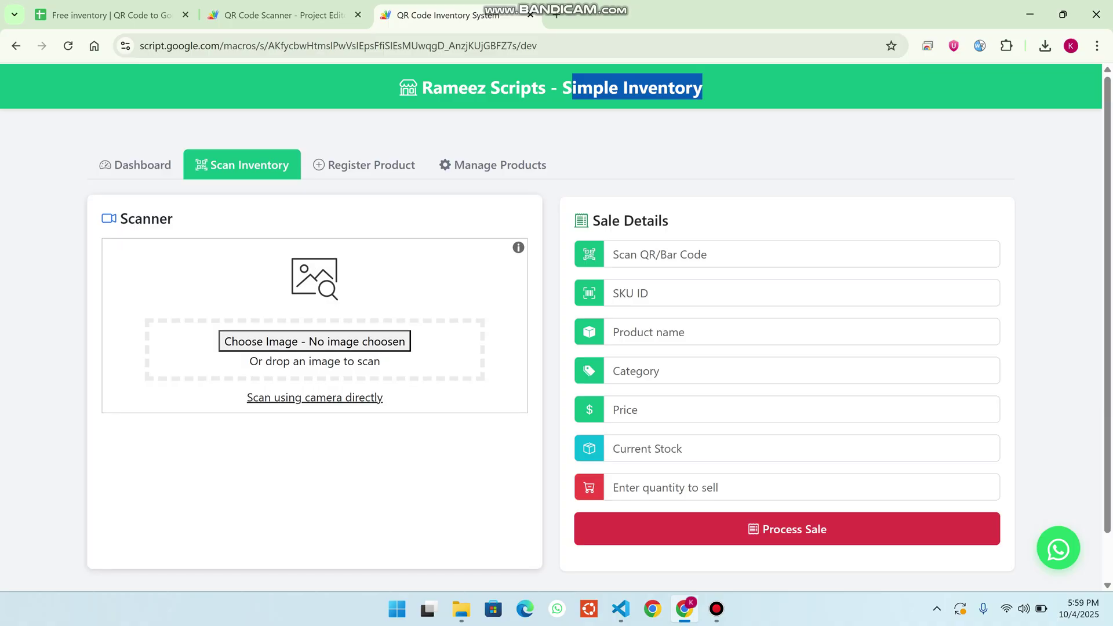
left_click(314, 397)
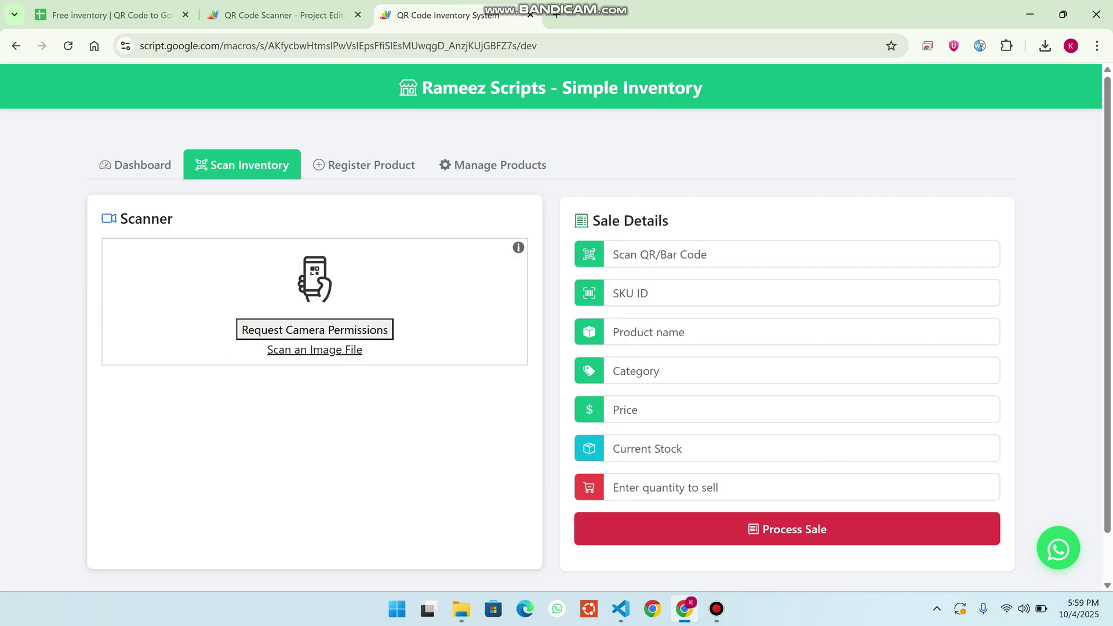
left_click(315, 330)
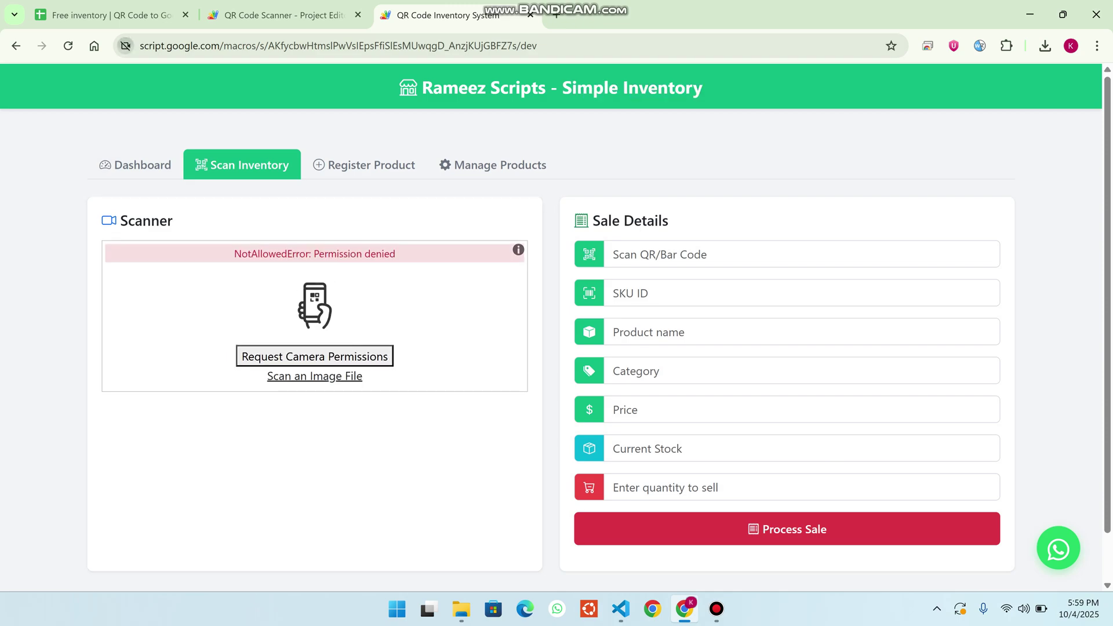
Reset the site permissions for script.google.com, including the camera permission
left_click(125, 45)
left_click(302, 151)
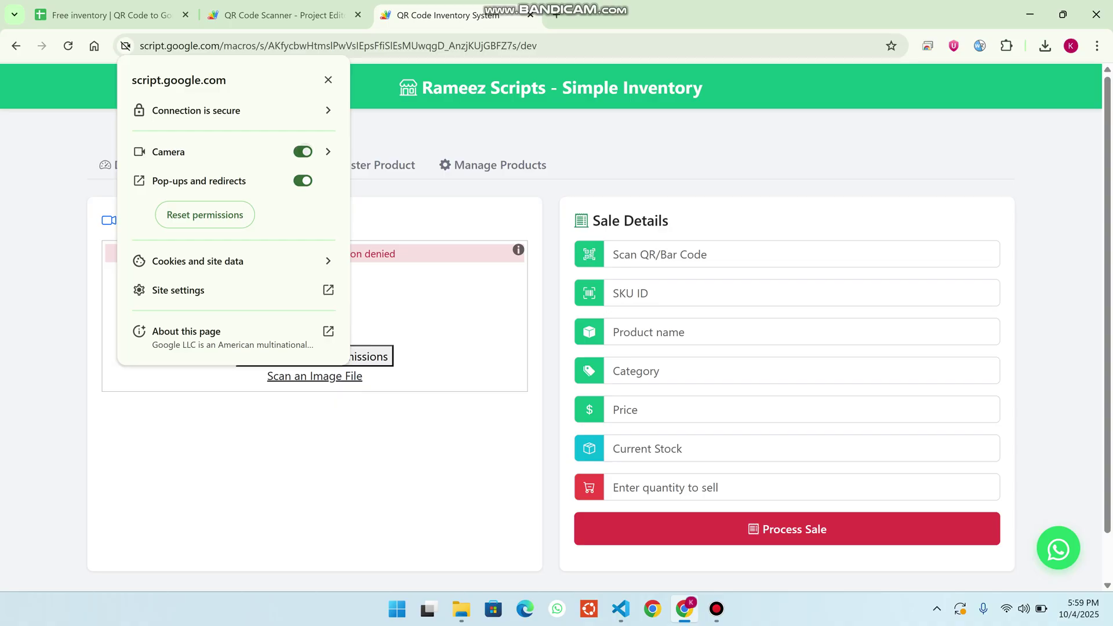
left_click(205, 214)
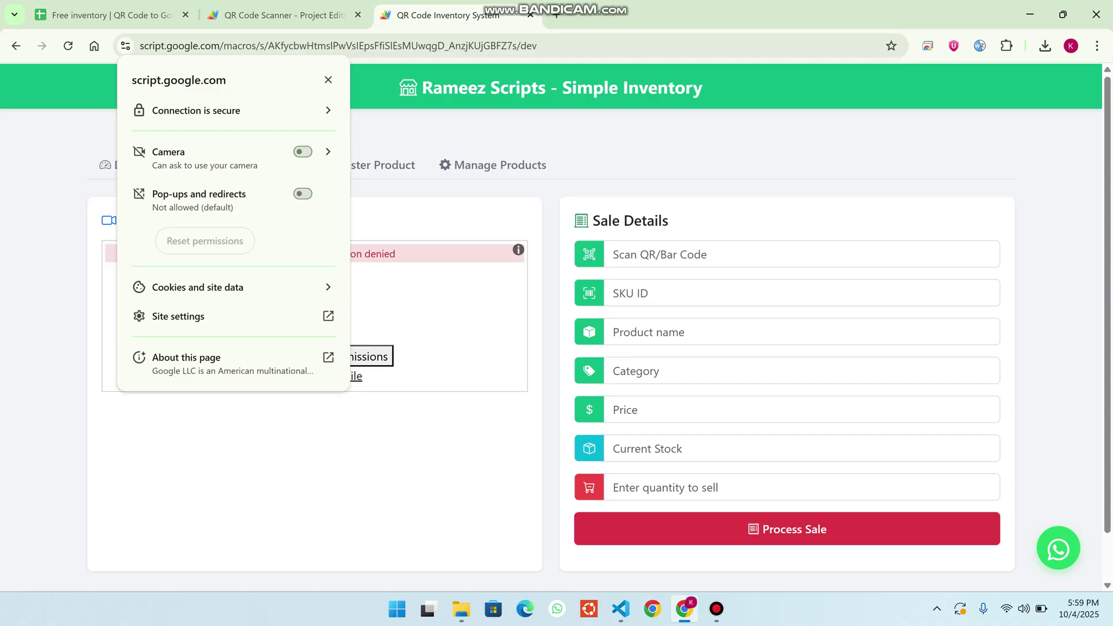
left_click(328, 80)
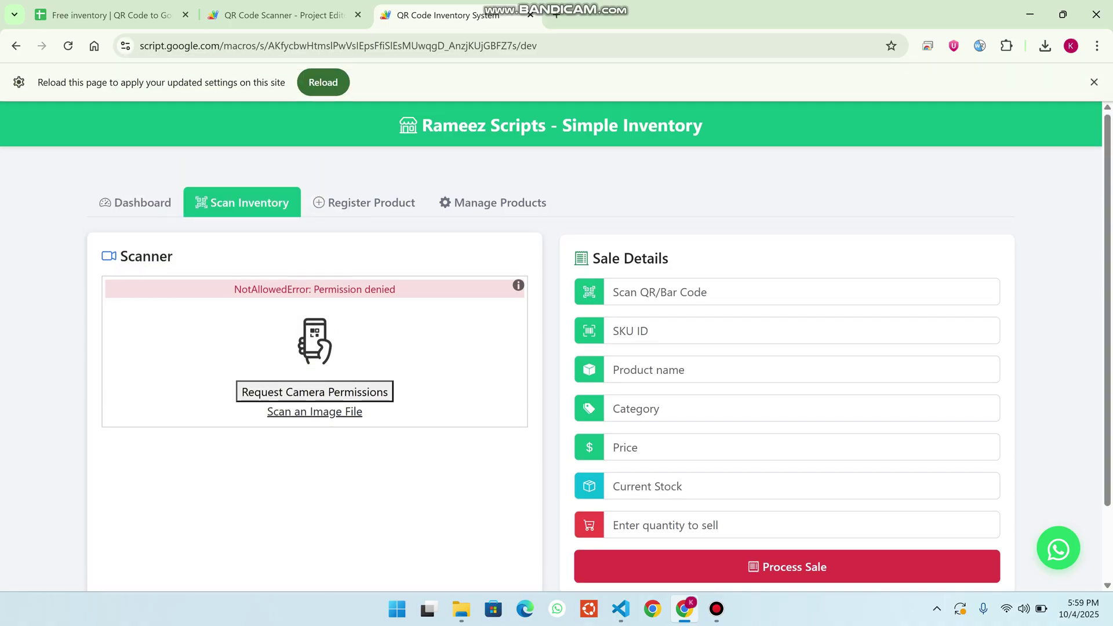
Request camera access again, allow it while visiting the site, and stop the live scan
left_click(314, 394)
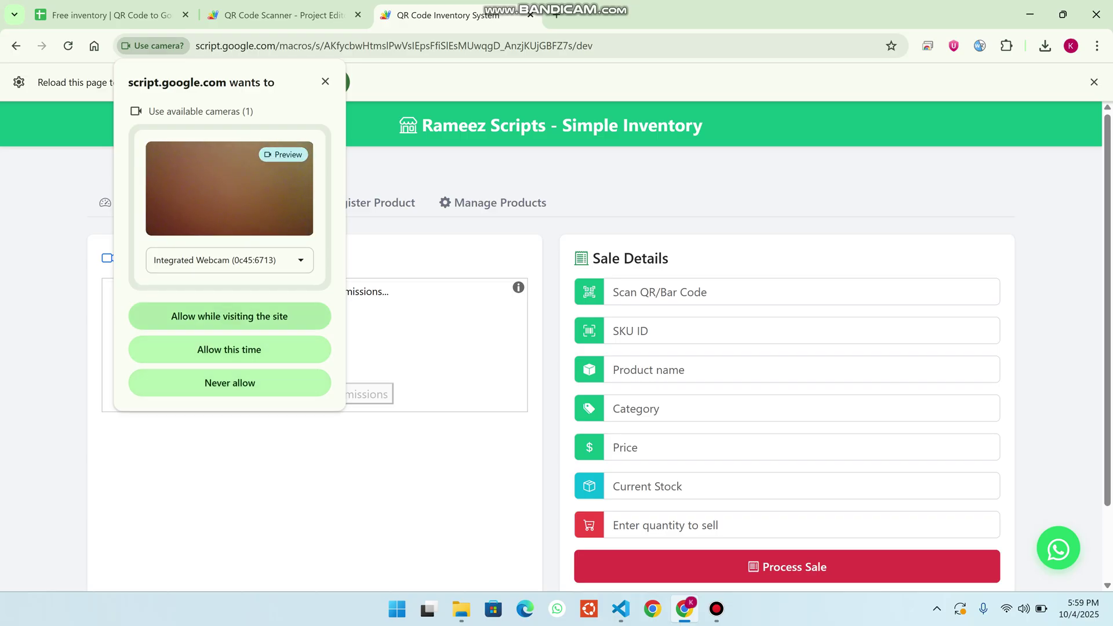
left_click(229, 316)
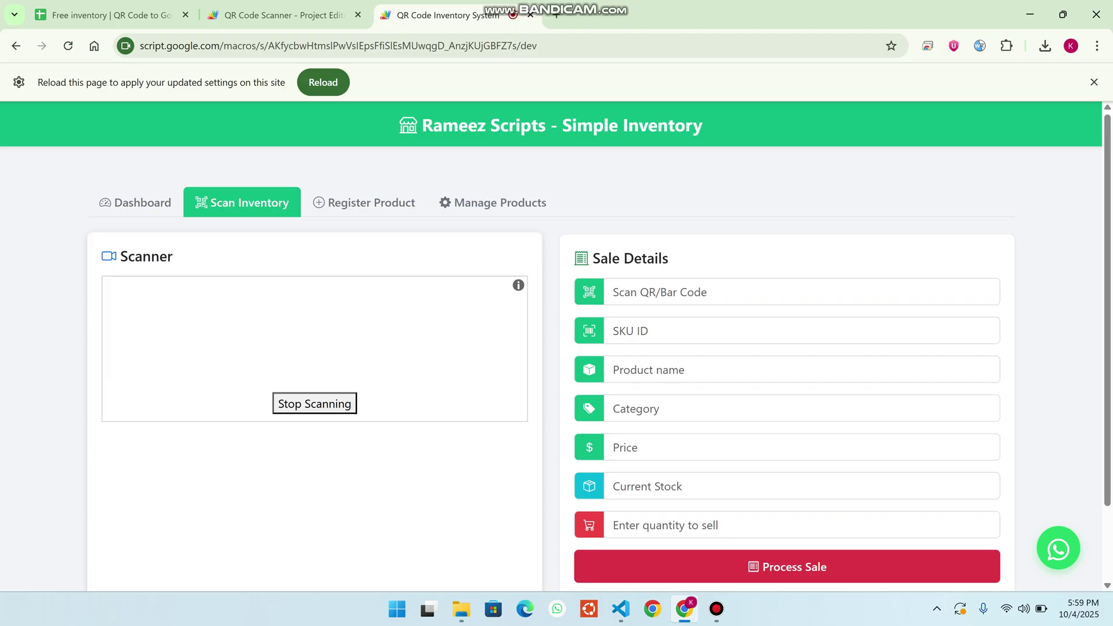
scroll(556, 348, "down", 3)
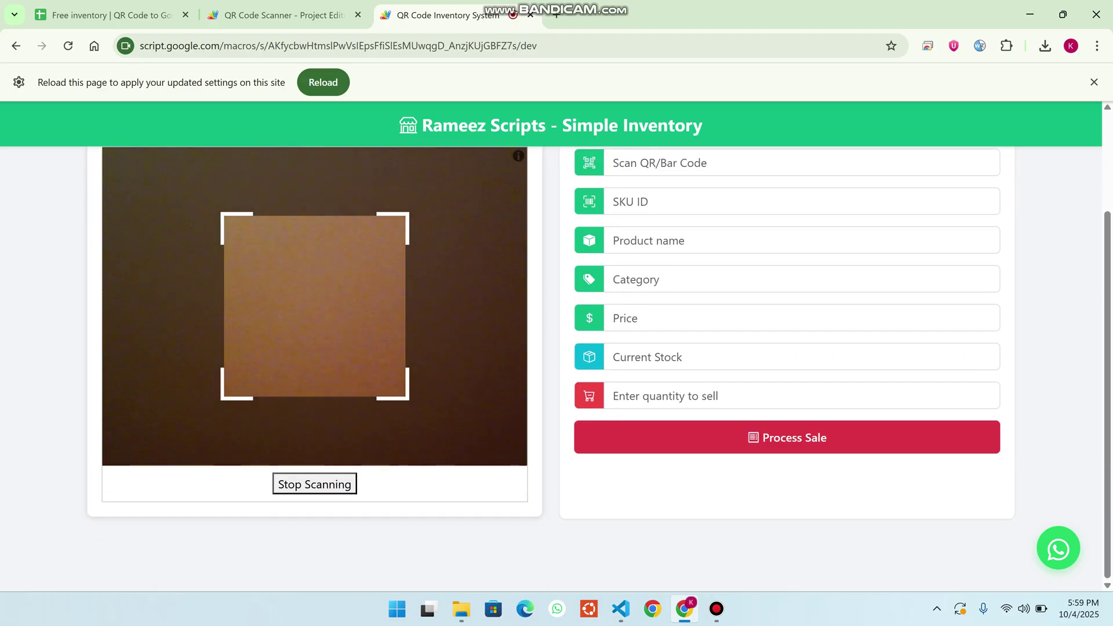
left_click(314, 484)
scroll(557, 348, "up", 2)
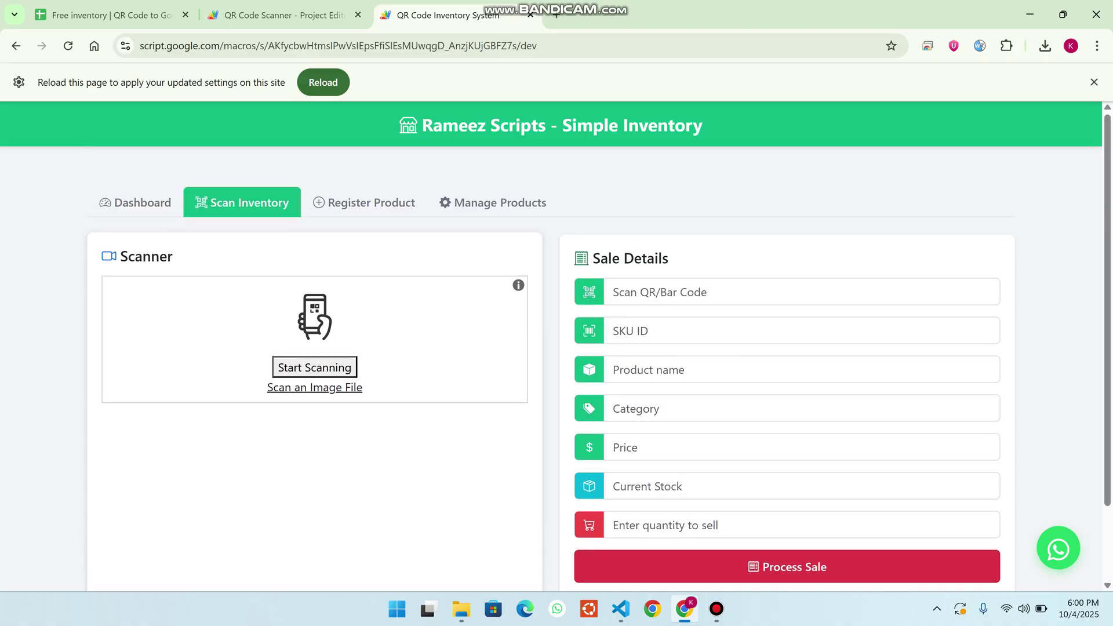
left_click(314, 387)
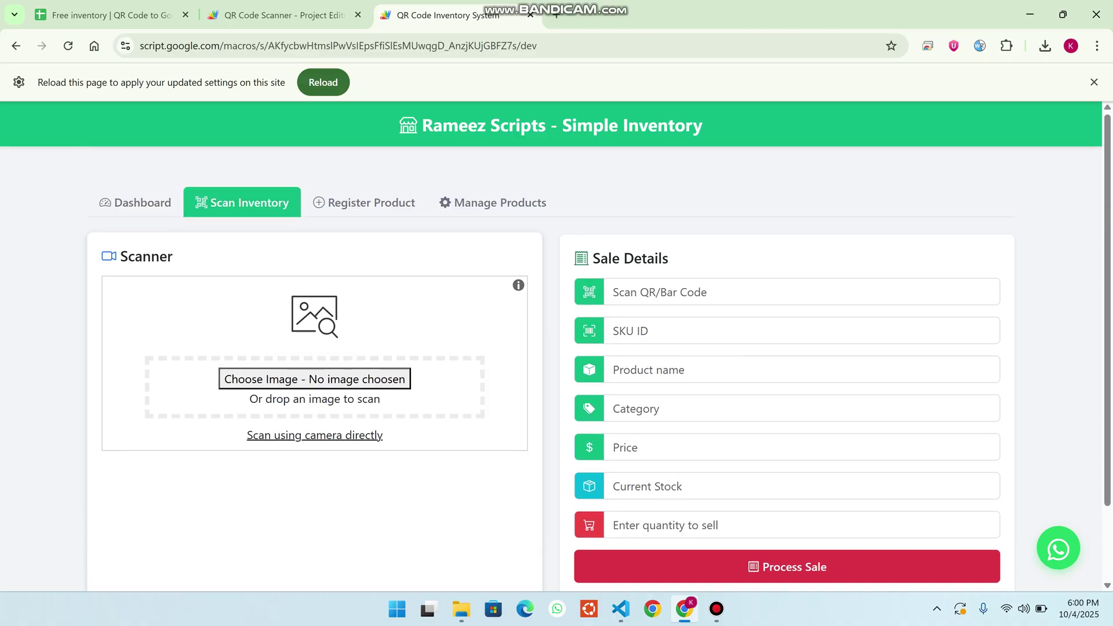
left_click(315, 379)
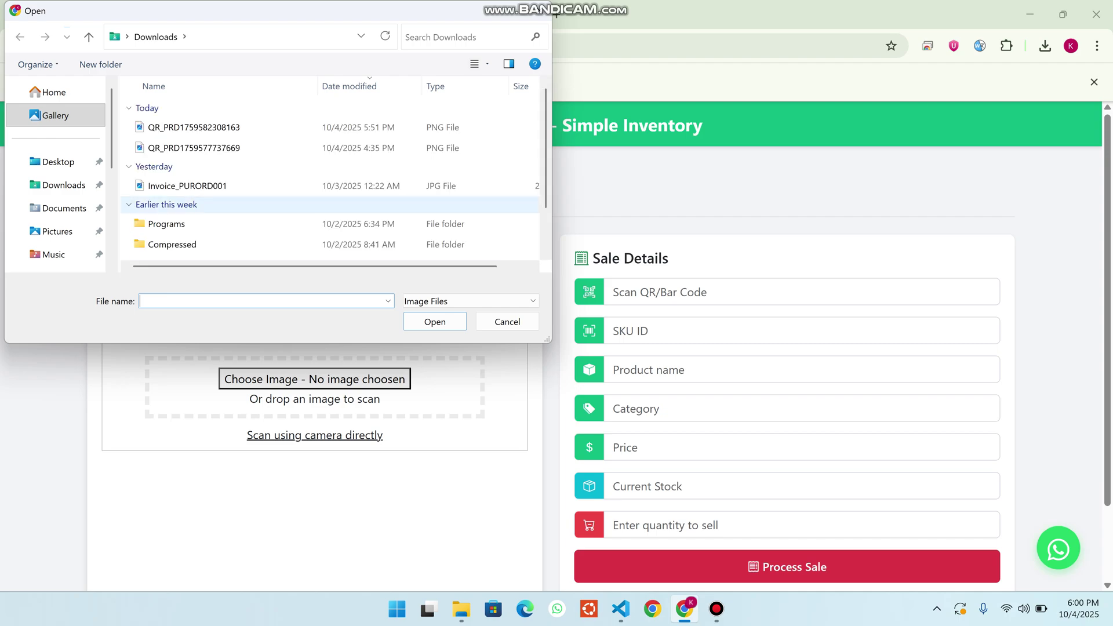
left_click(194, 127)
key("Return")
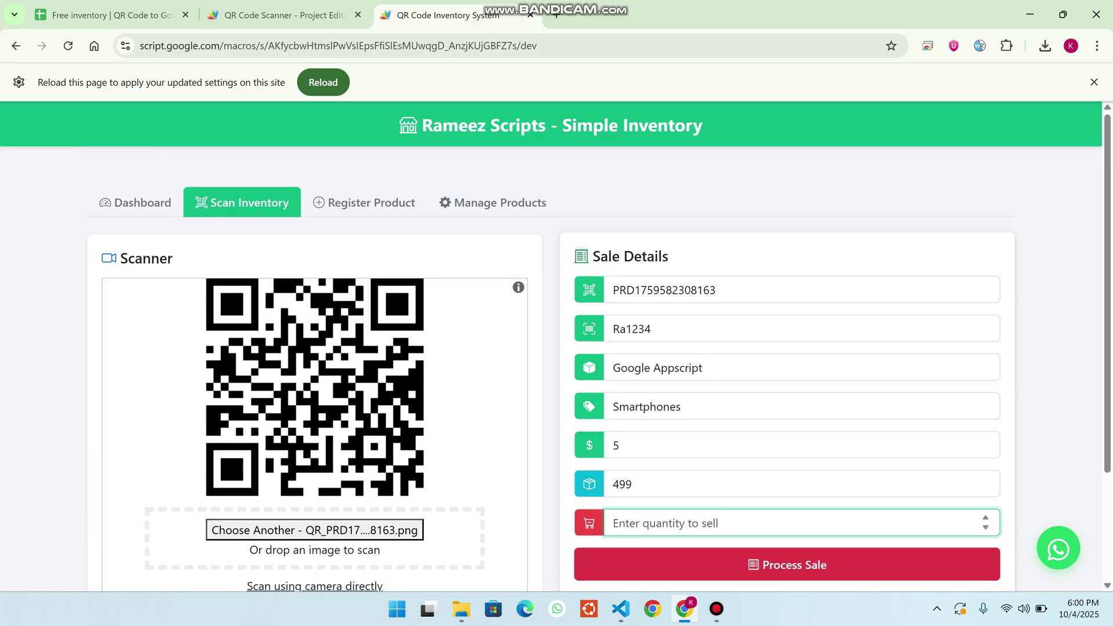
Check the scanned product's code and current stock, and set the quantity to sell to 99
left_click_drag(718, 290, 610, 290)
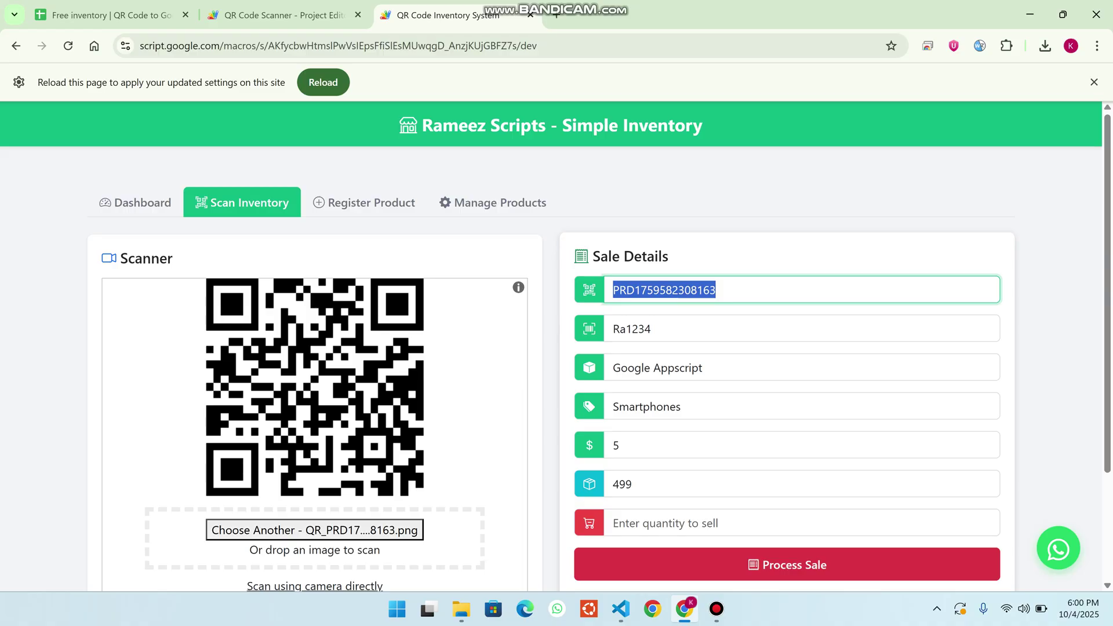
scroll(612, 292, "down", 1)
left_click_drag(638, 412, 610, 412)
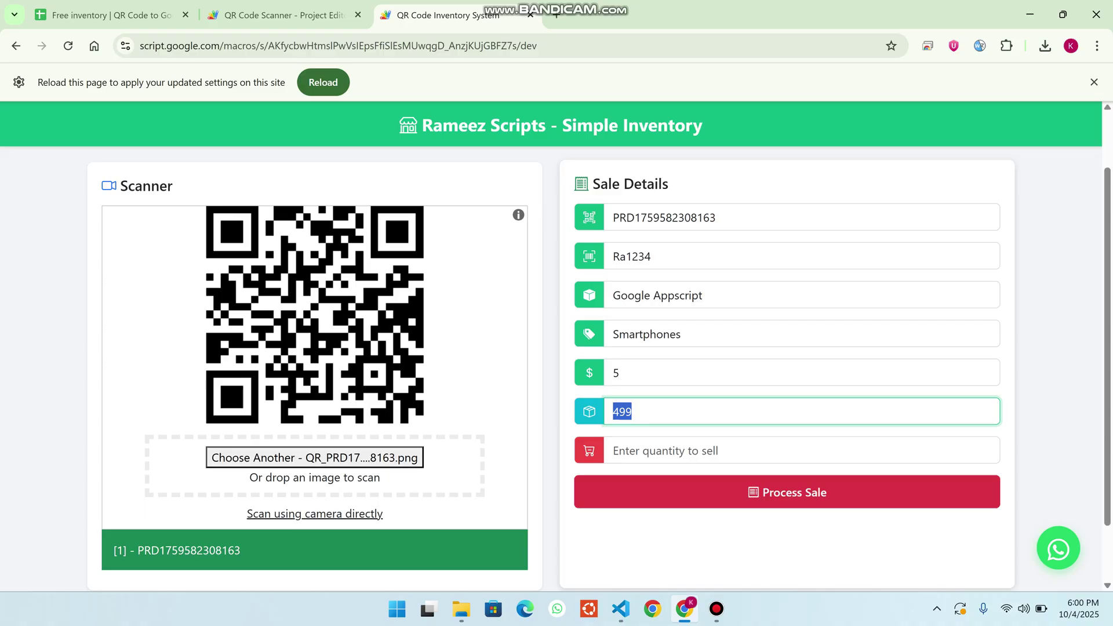
left_click(661, 450)
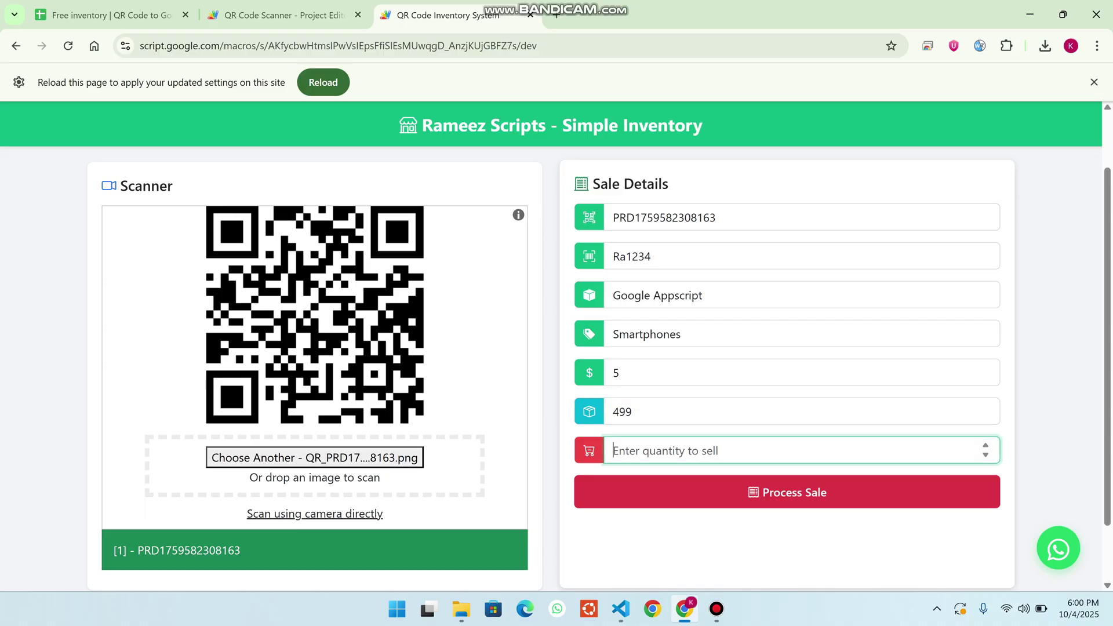
type("99")
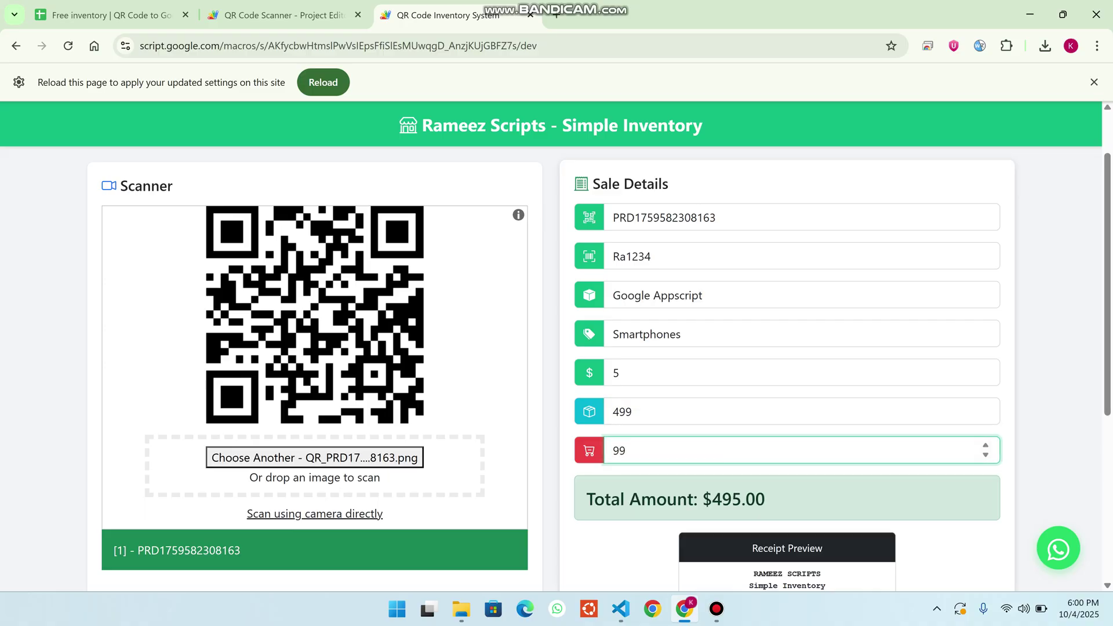
Review the receipt preview, process the sale, and open the receipt's print preview without printing it
scroll(556, 369, "down", 4)
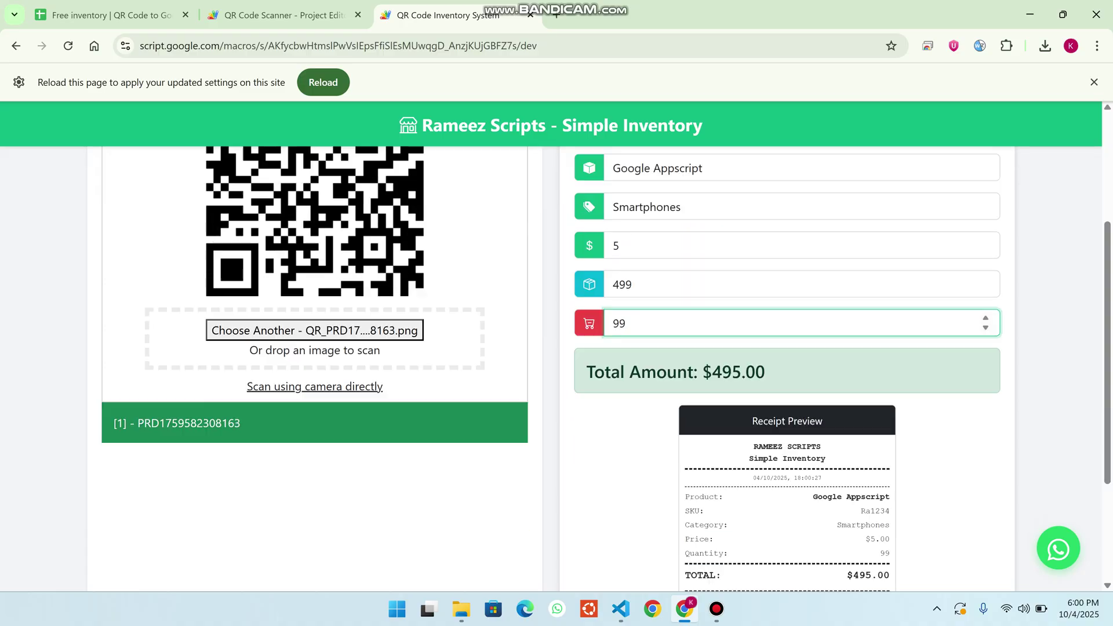
left_click_drag(751, 246, 823, 245)
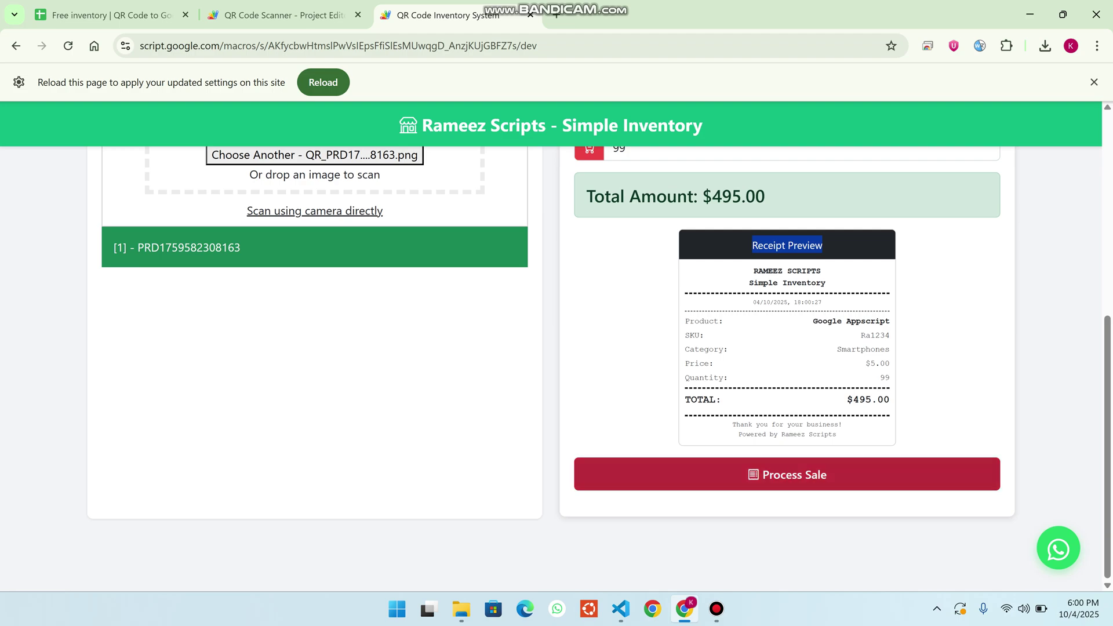
scroll(605, 365, "up", 4)
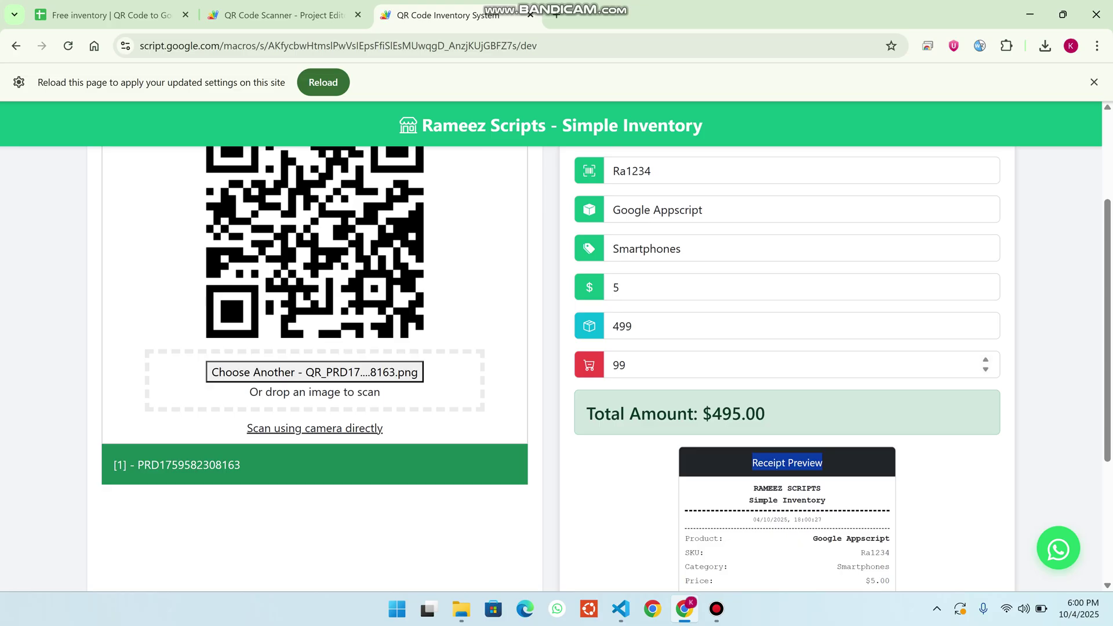
scroll(606, 365, "down", 4)
left_click(787, 474)
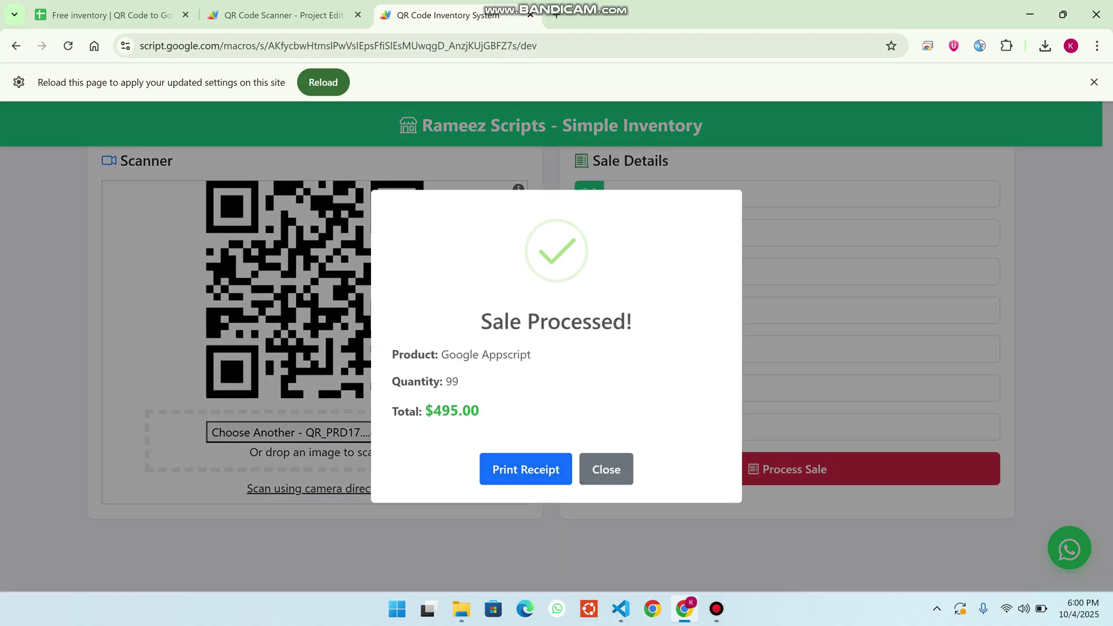
left_click(525, 469)
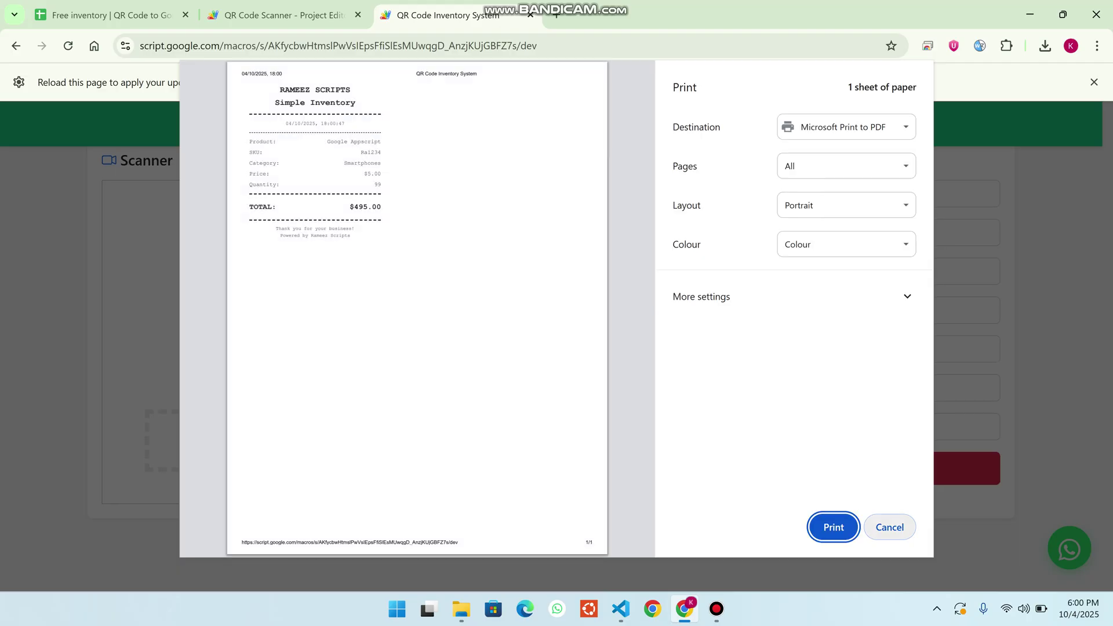
left_click(890, 527)
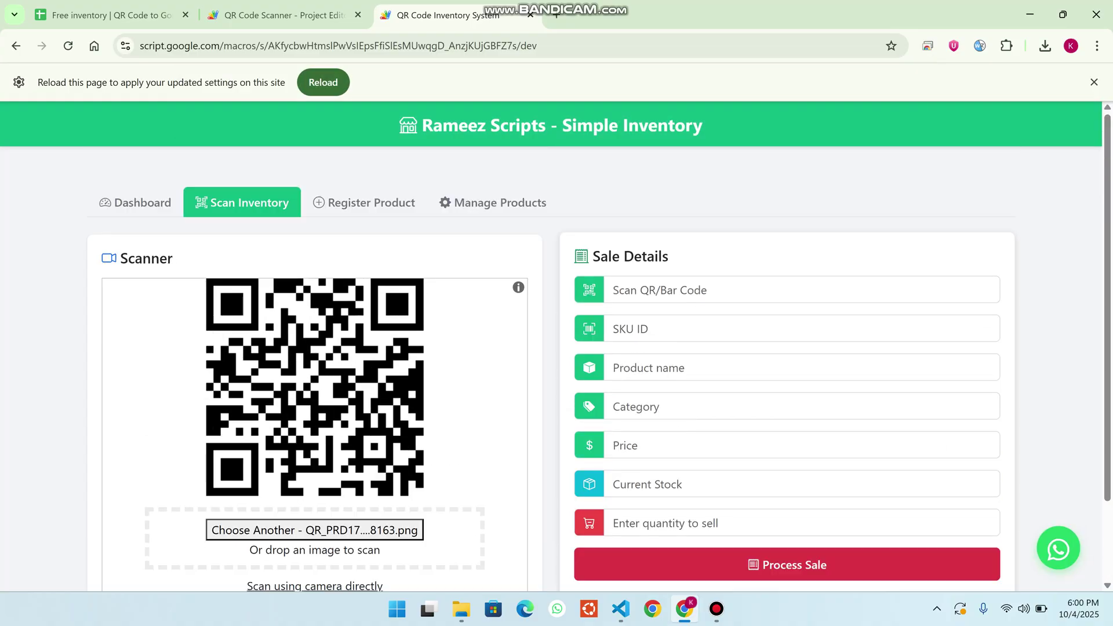
Start registering a new product with SKU ID GAS12 and the product name Google Appscript Custom
left_click(363, 203)
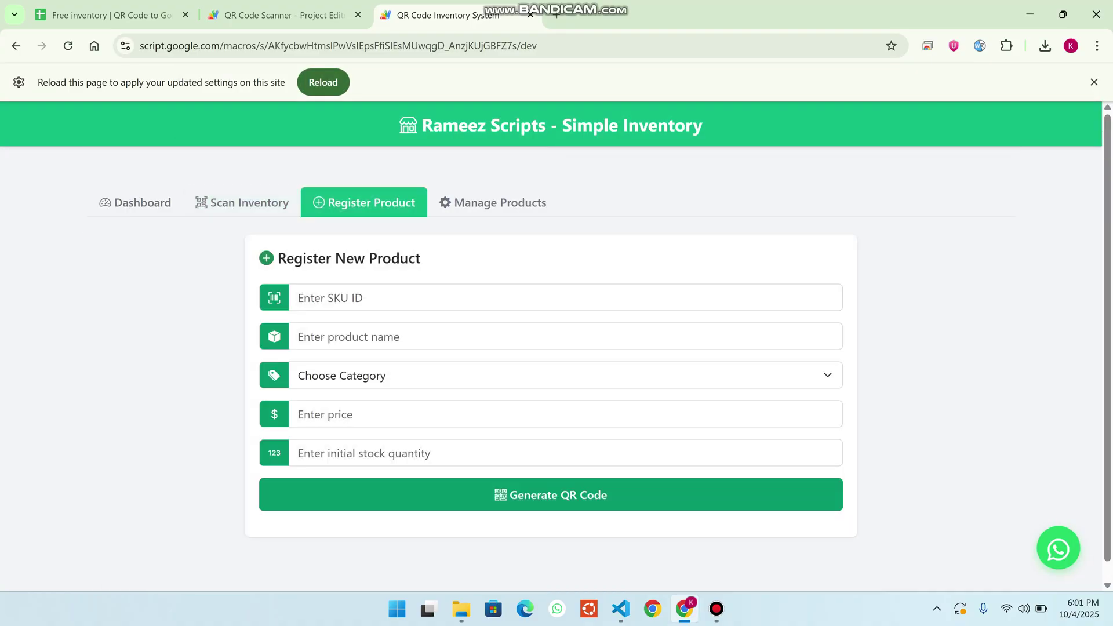
left_click(1094, 82)
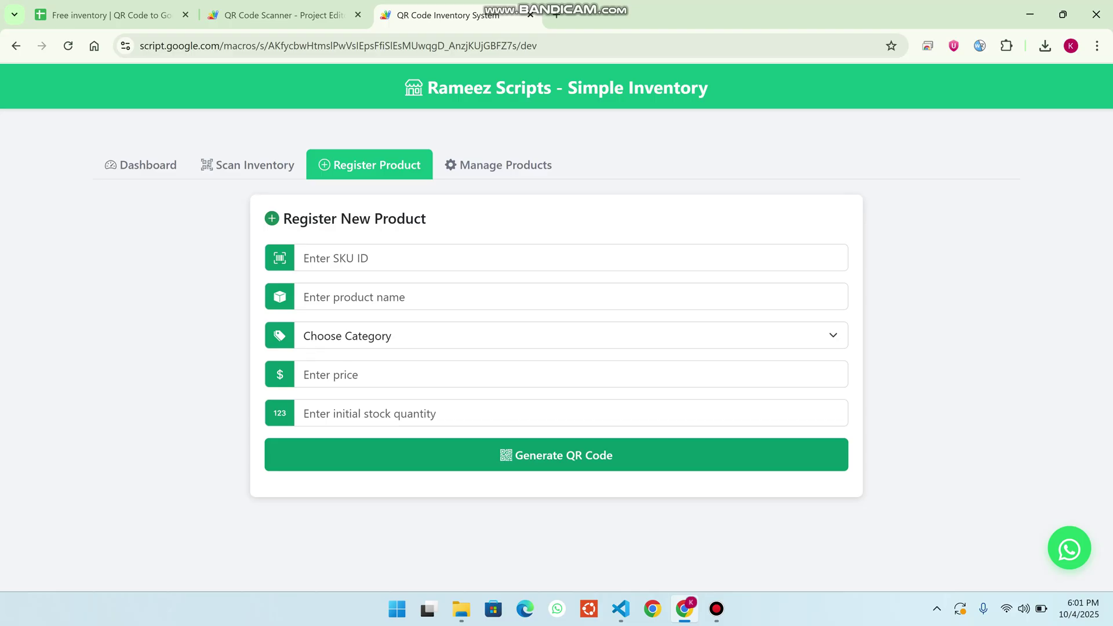
left_click(303, 258)
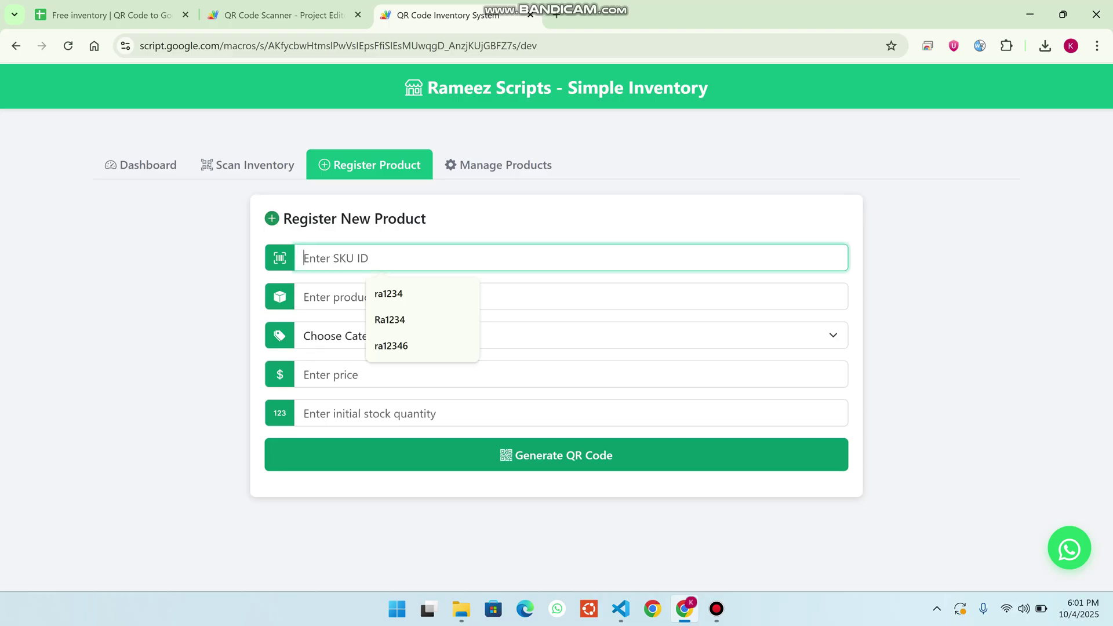
type("GAS12")
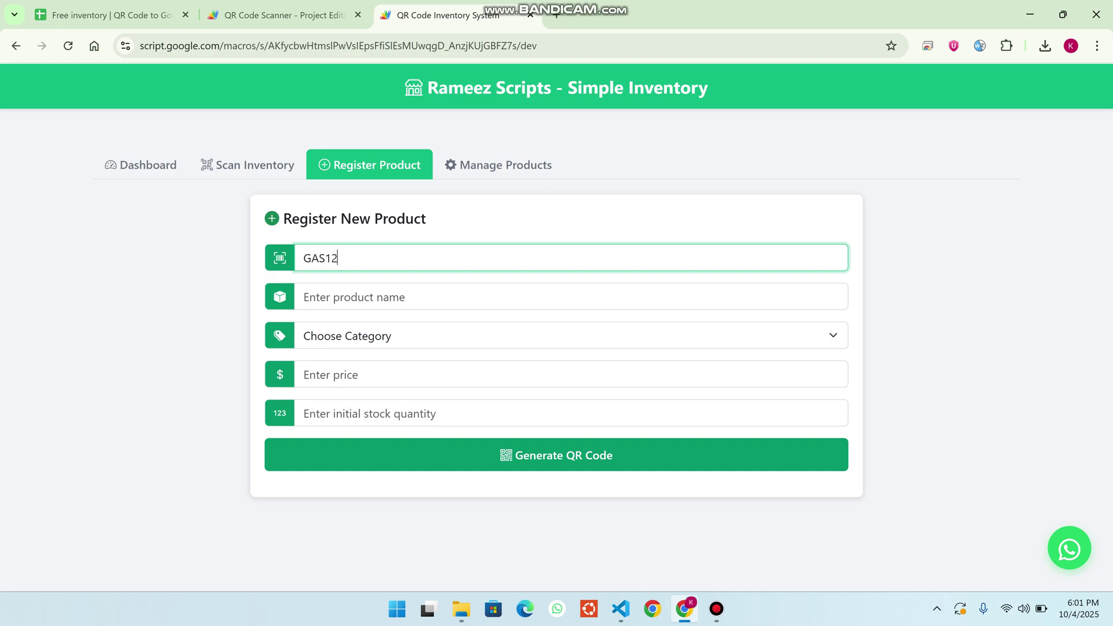
left_click(303, 297)
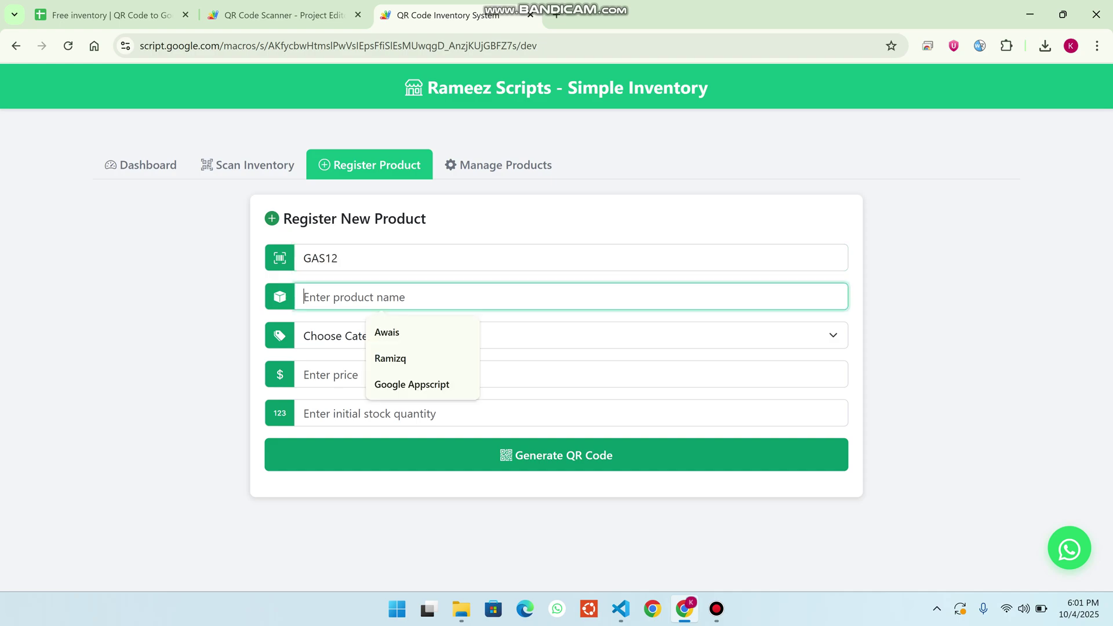
key("Down")
key("Down")
key("Down")
key("Return")
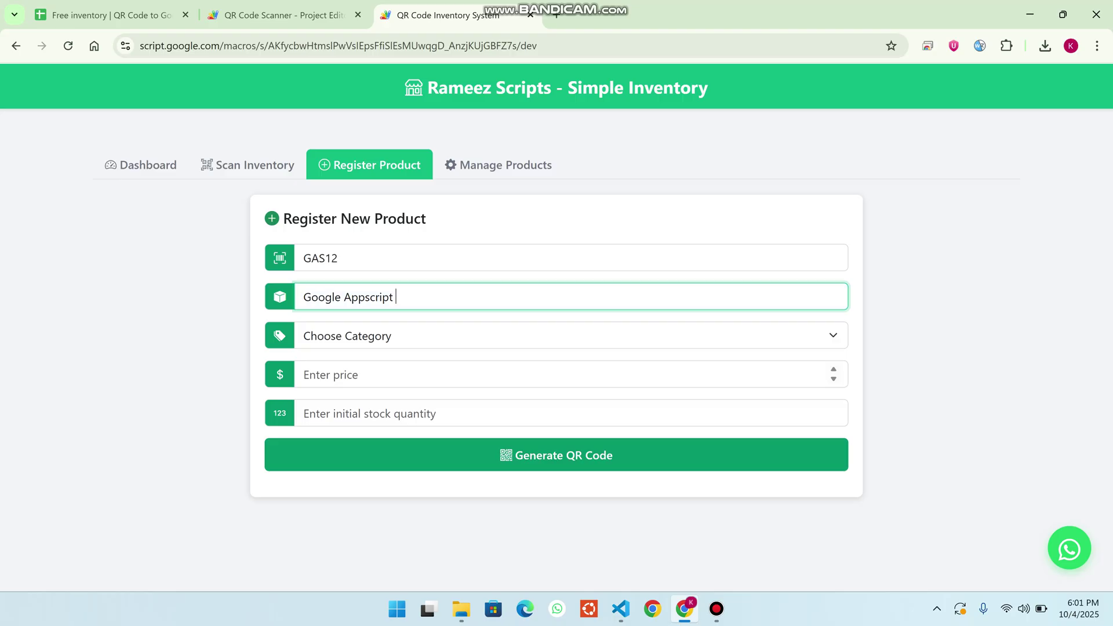
type("Custom")
Set the new product's category to Accessories, price to 50 and initial stock to 100, and generate its QR code
left_click(570, 335)
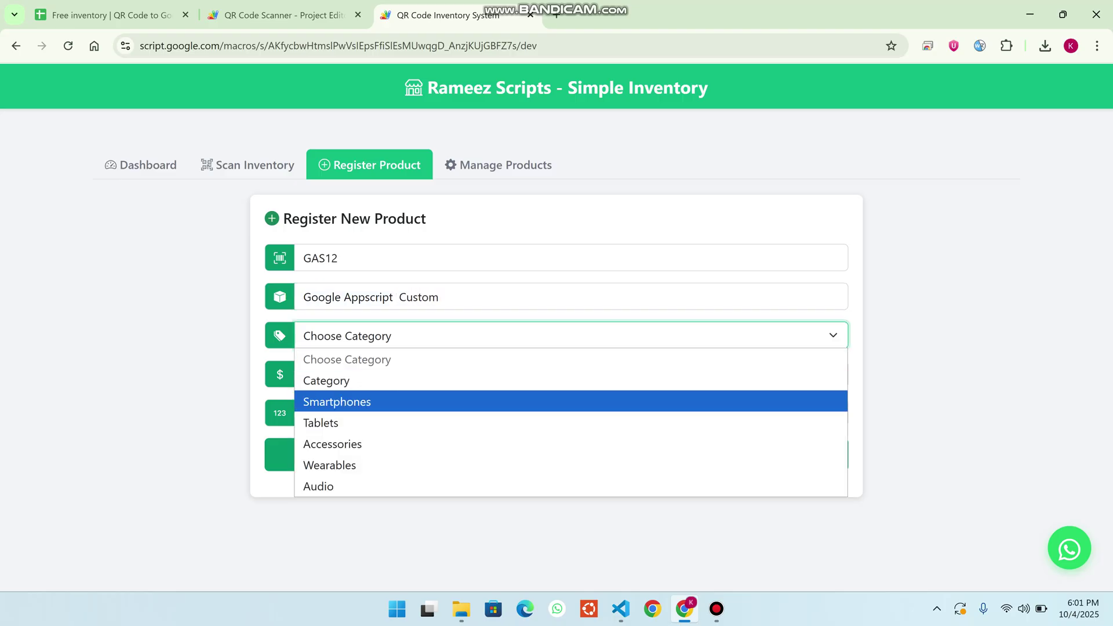
key("Down")
key("Return")
key("Tab")
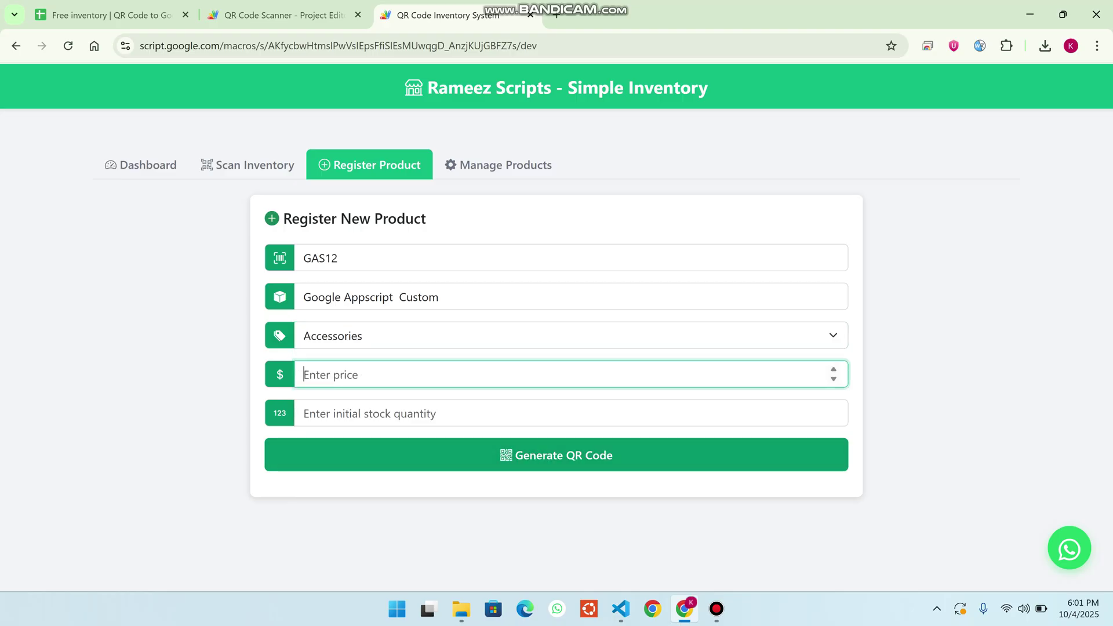
type("50")
key("Tab")
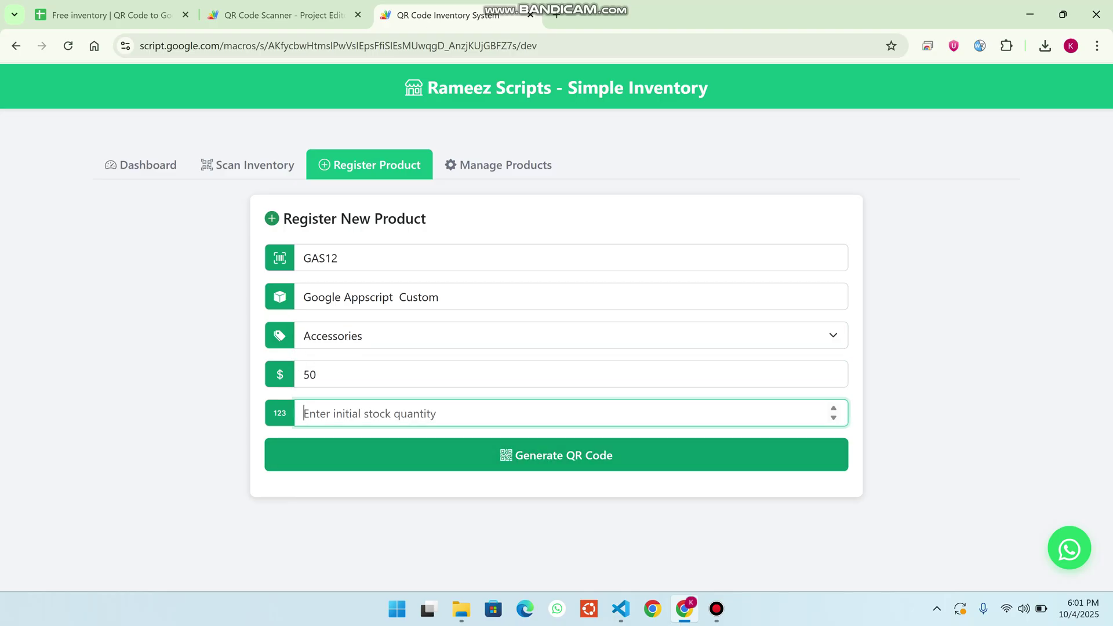
type("100")
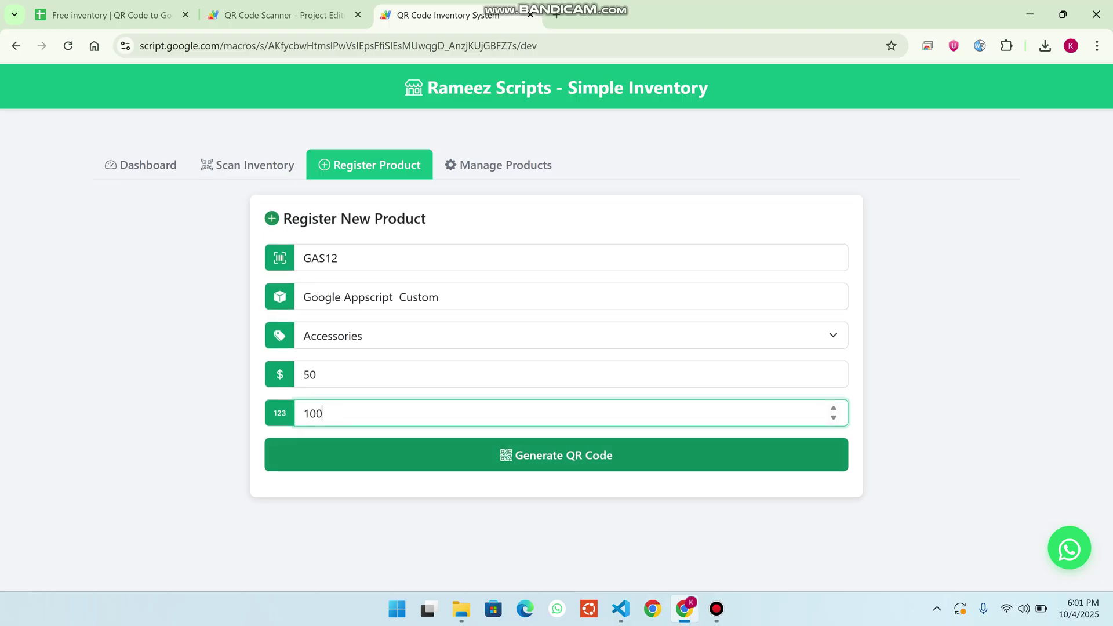
key("Return")
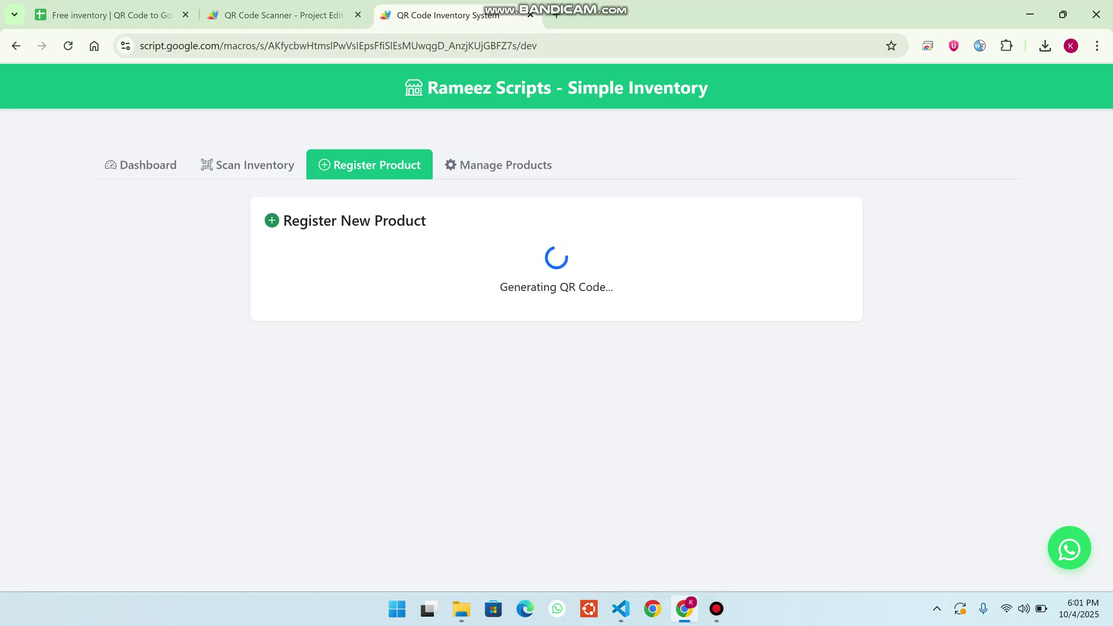
Find the newly registered GAS12 product's row in the Products sheet of the linked Google Sheet
left_click(111, 15)
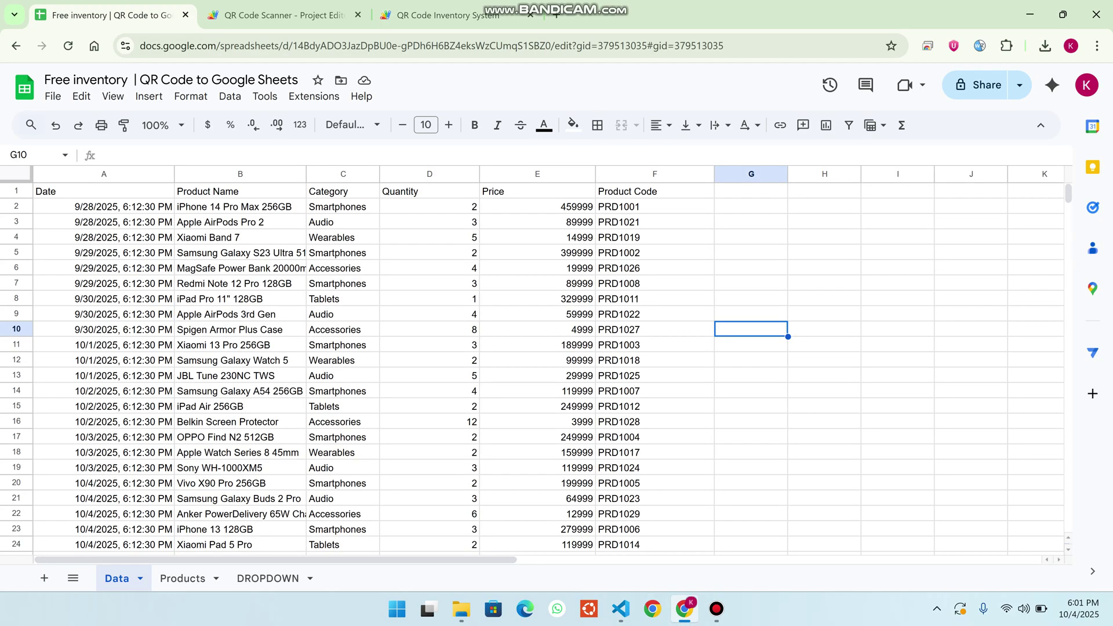
left_click(183, 578)
key("ctrl+shift+Page_Down")
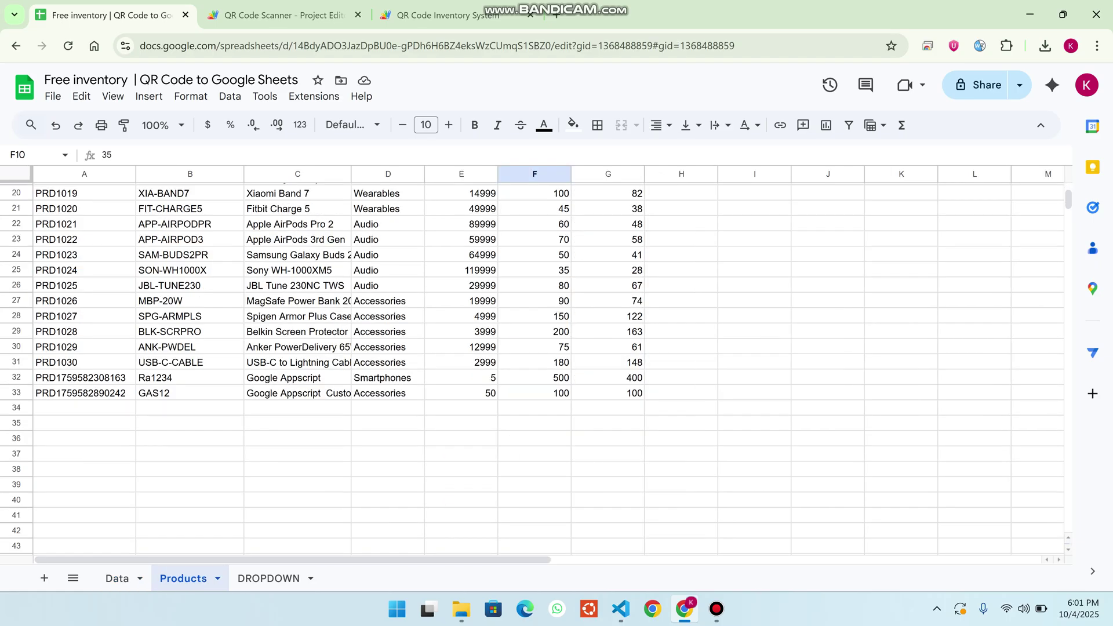
left_click(16, 393)
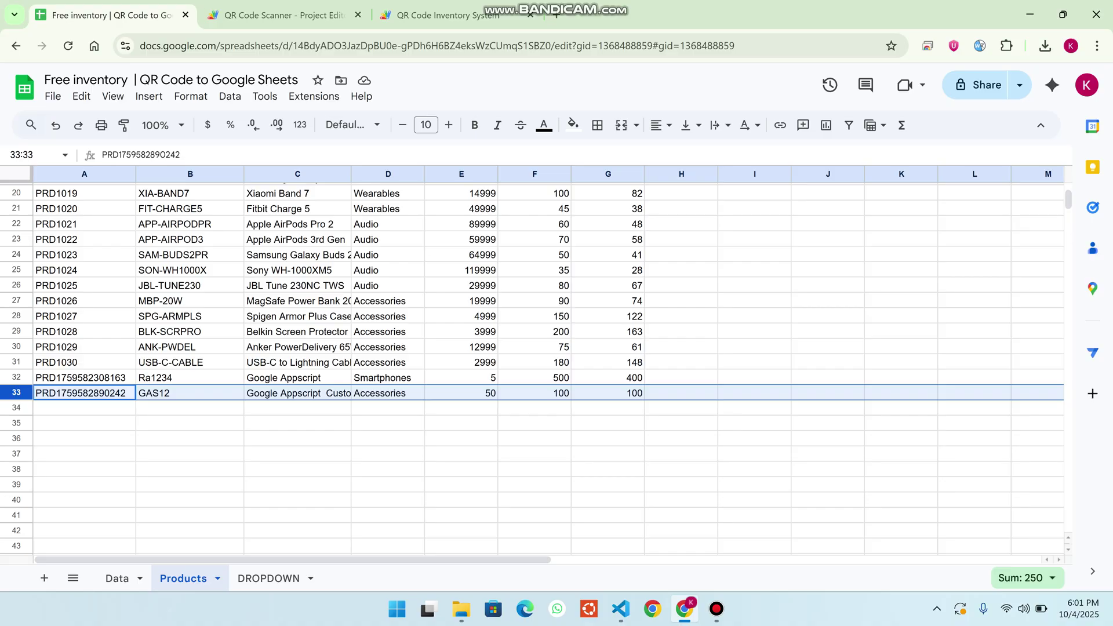
Return to the inventory web app and download the QR code generated for the new product
key("ctrl+Tab")
key("ctrl+Tab")
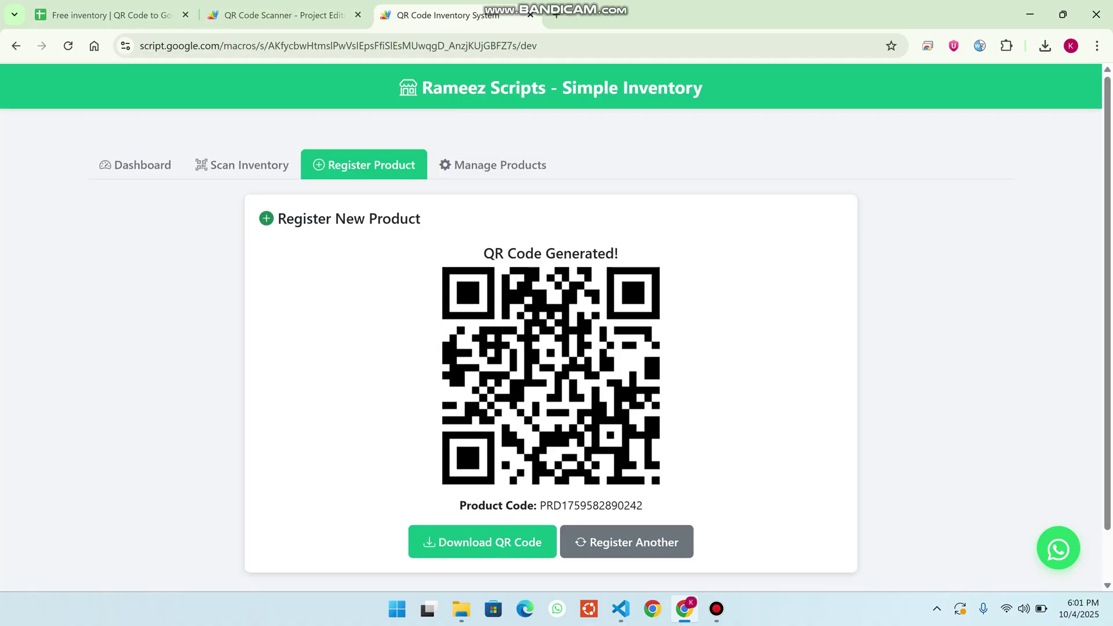
left_click_drag(619, 254, 483, 253)
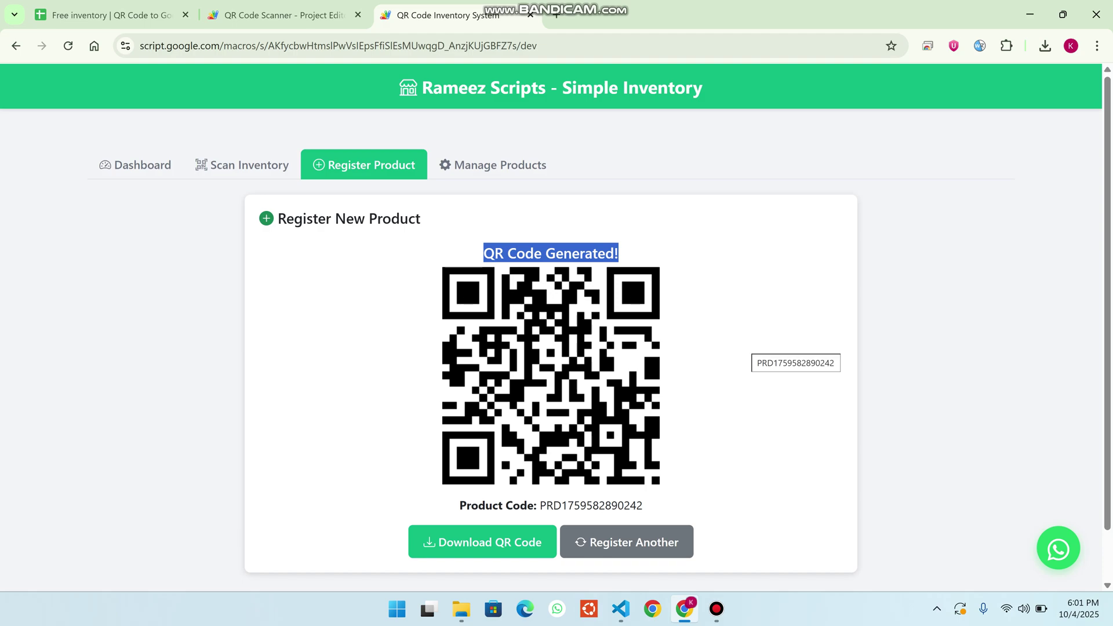
left_click(482, 541)
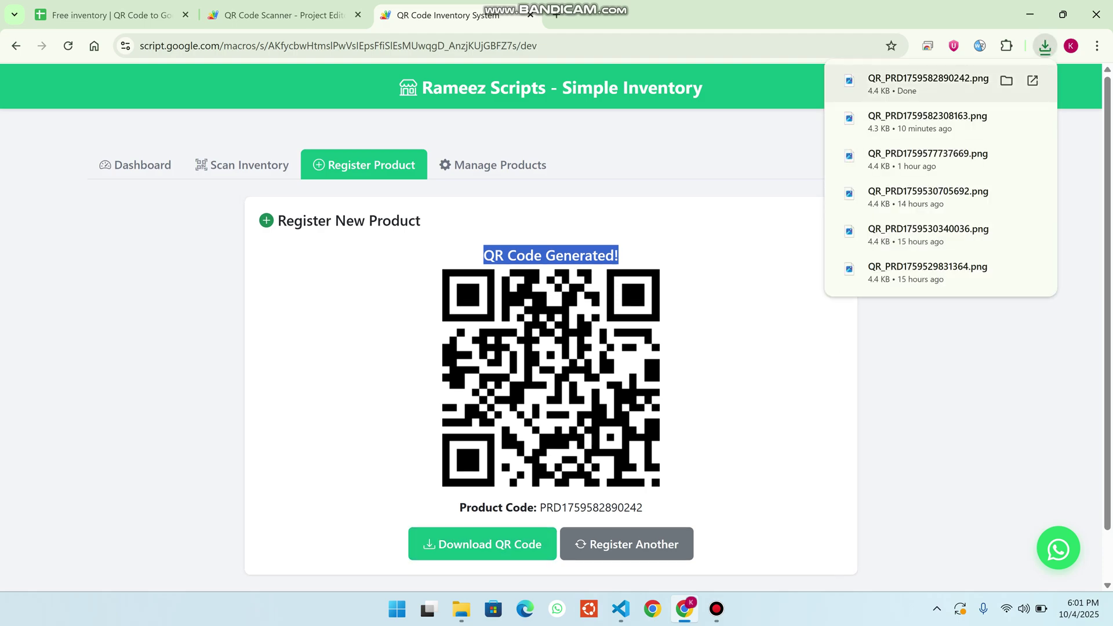
In the product management list, cancel a stock recount from sales and check the new product's name and remaining stock
left_click(492, 165)
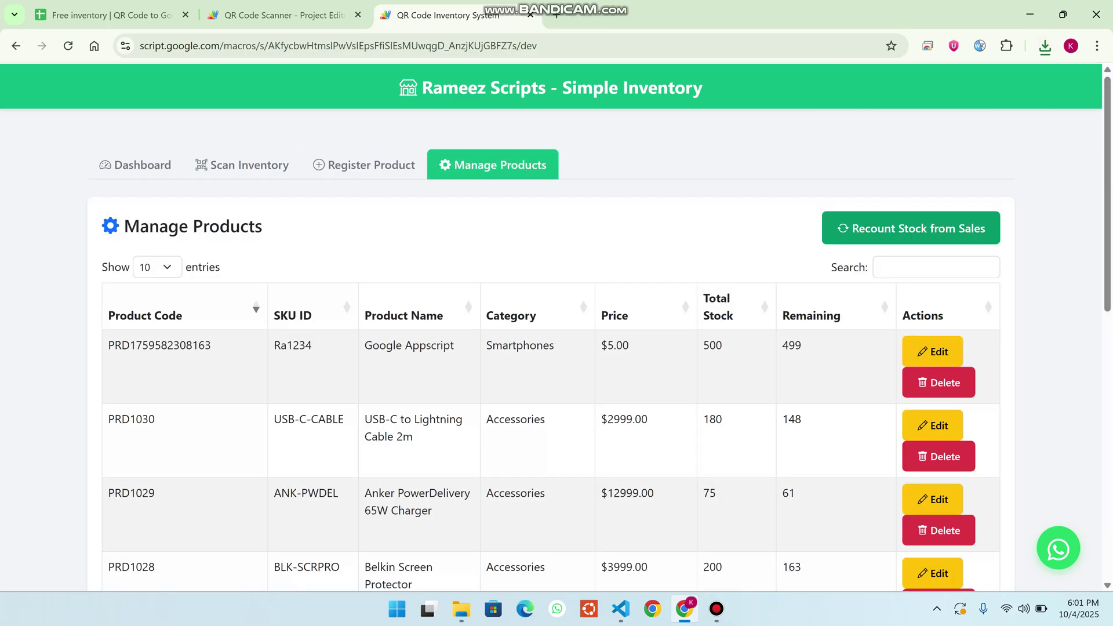
left_click(911, 227)
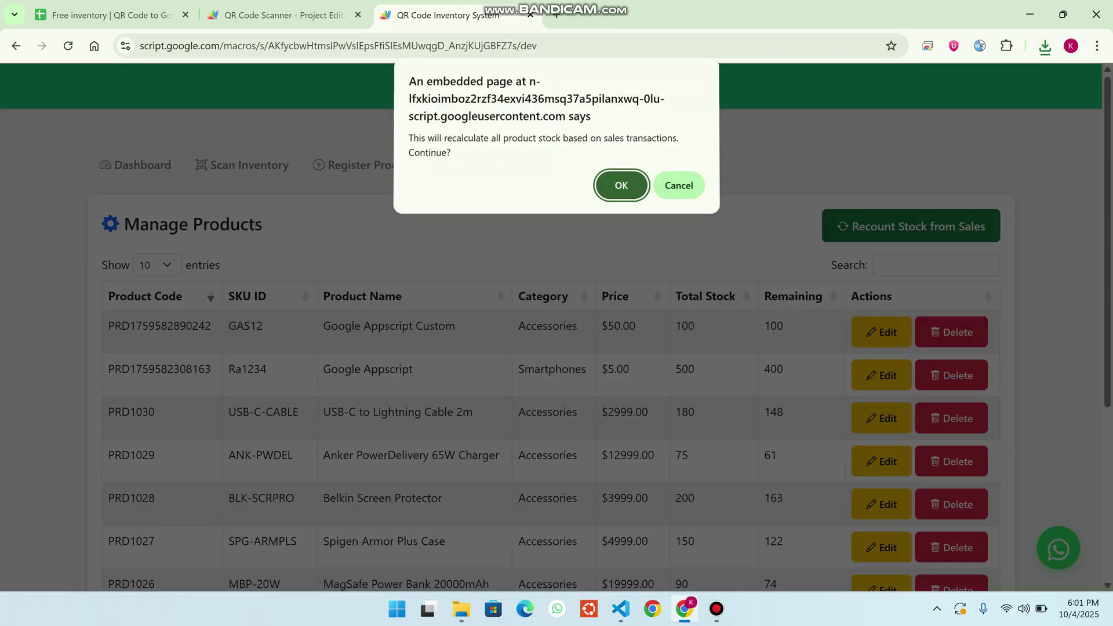
left_click(679, 187)
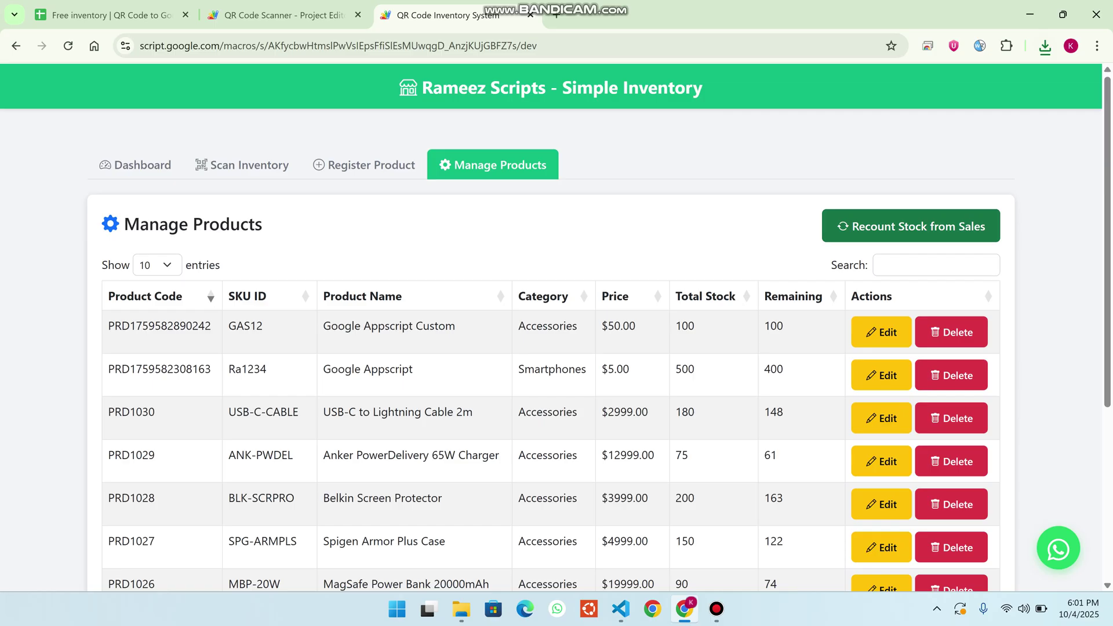
left_click_drag(456, 325, 323, 326)
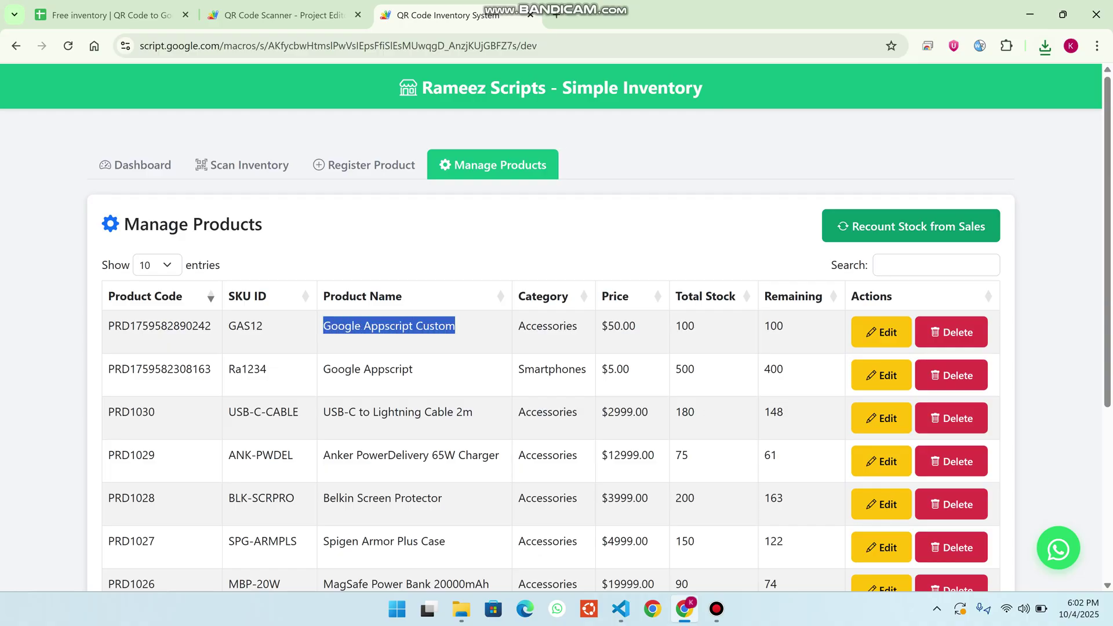
left_click_drag(784, 325, 763, 325)
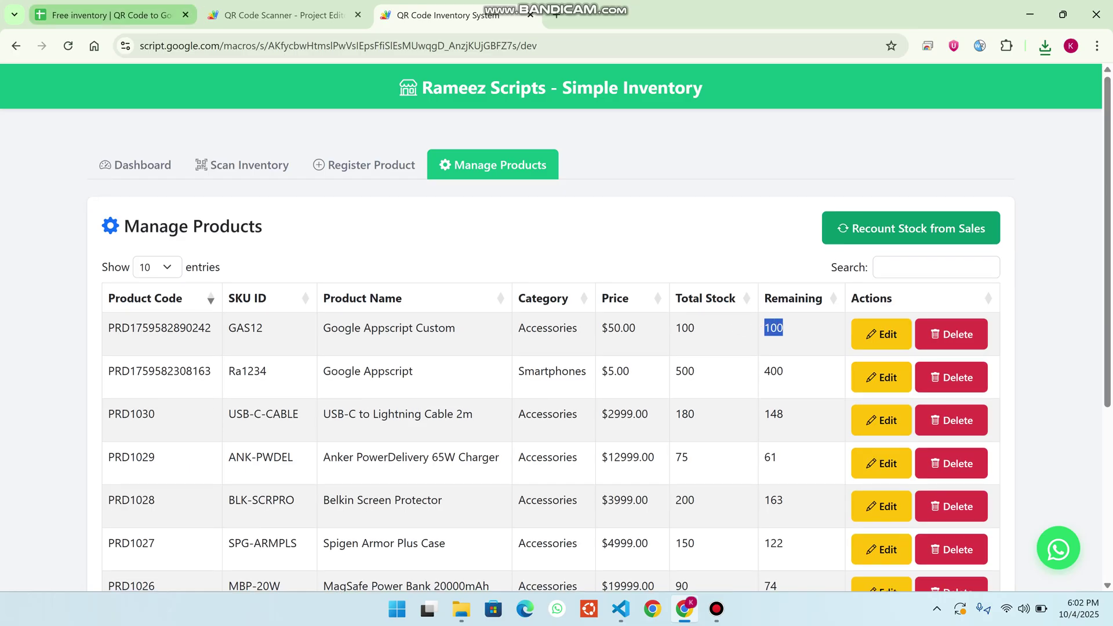
left_click(122, 15)
left_click(281, 15)
left_click(441, 15)
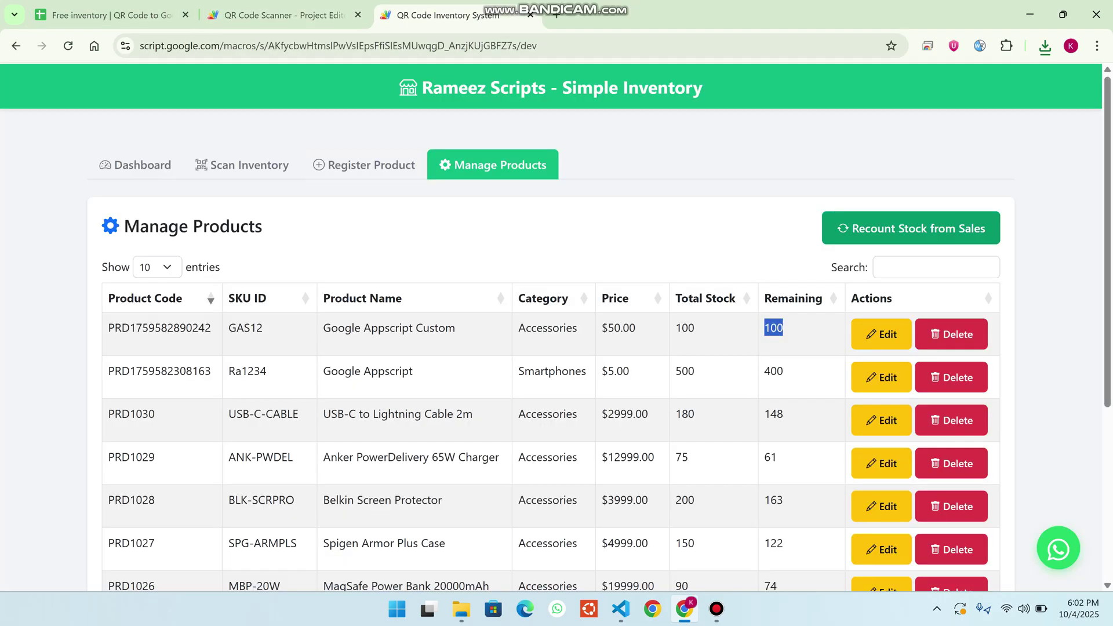
left_click(242, 165)
scroll(556, 325, "down", 1)
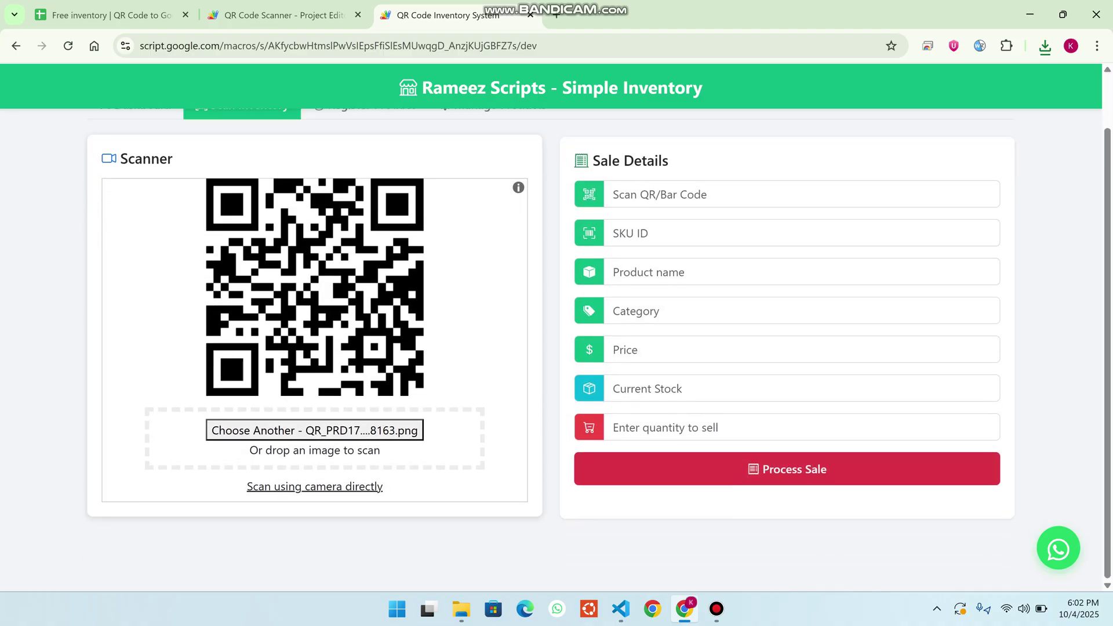
left_click(314, 430)
left_click(194, 127)
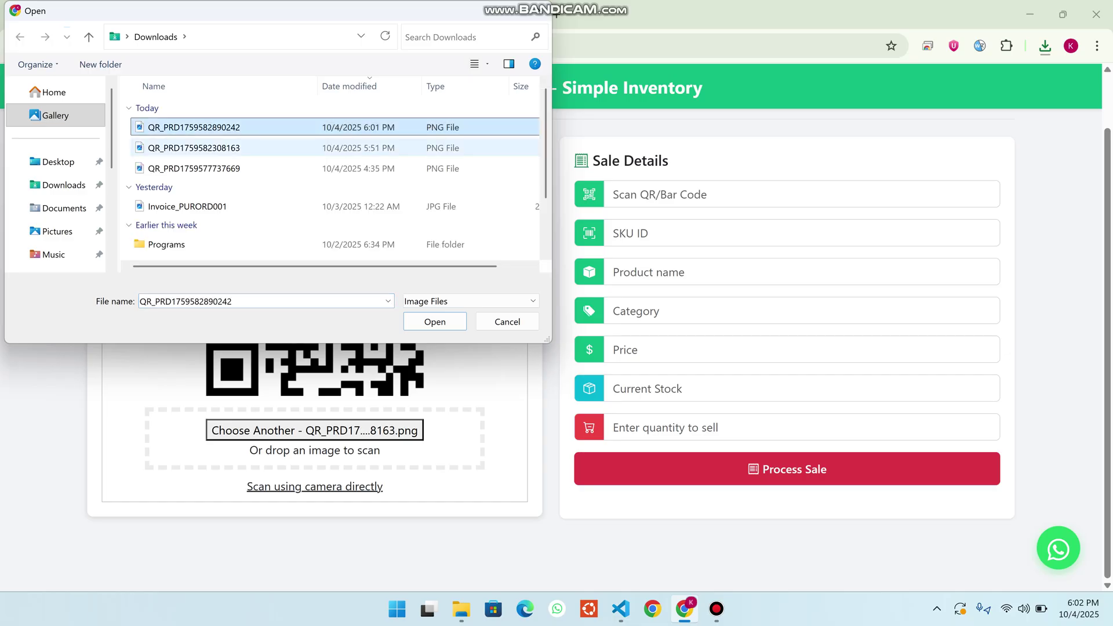
left_click(434, 322)
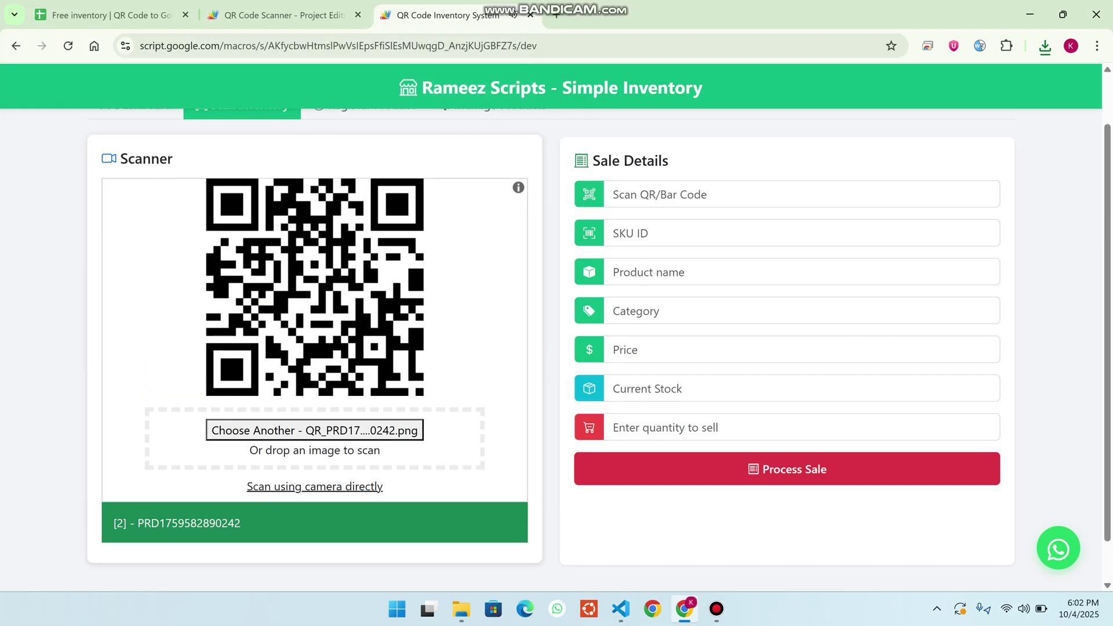
Check the scanned product's name and current stock, and set the quantity to sell to 3
left_click_drag(754, 271, 611, 271)
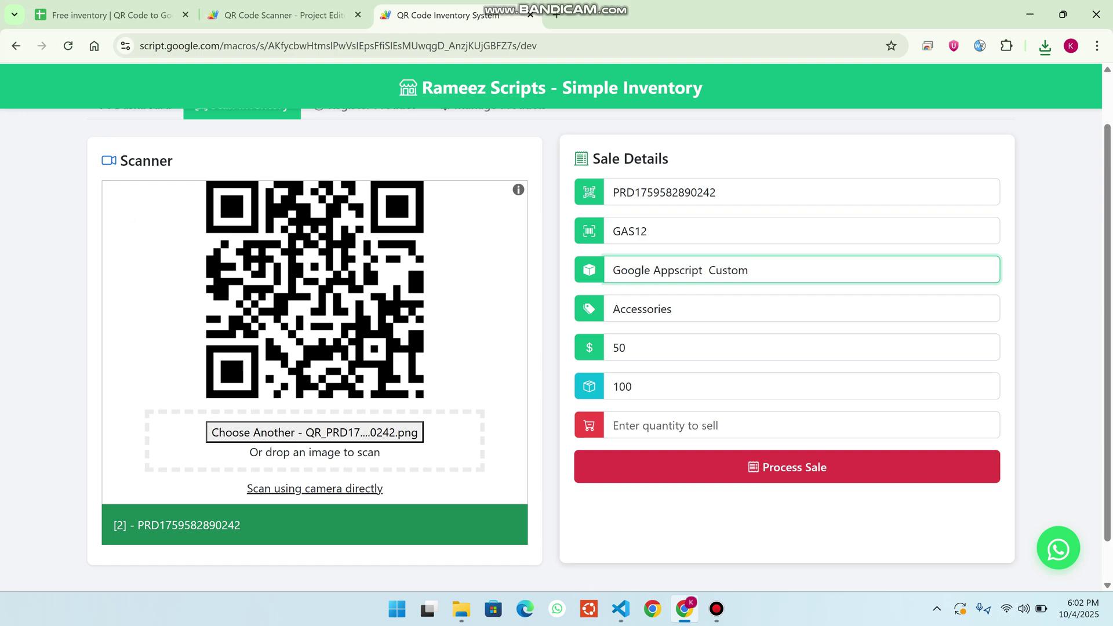
left_click_drag(638, 387, 612, 386)
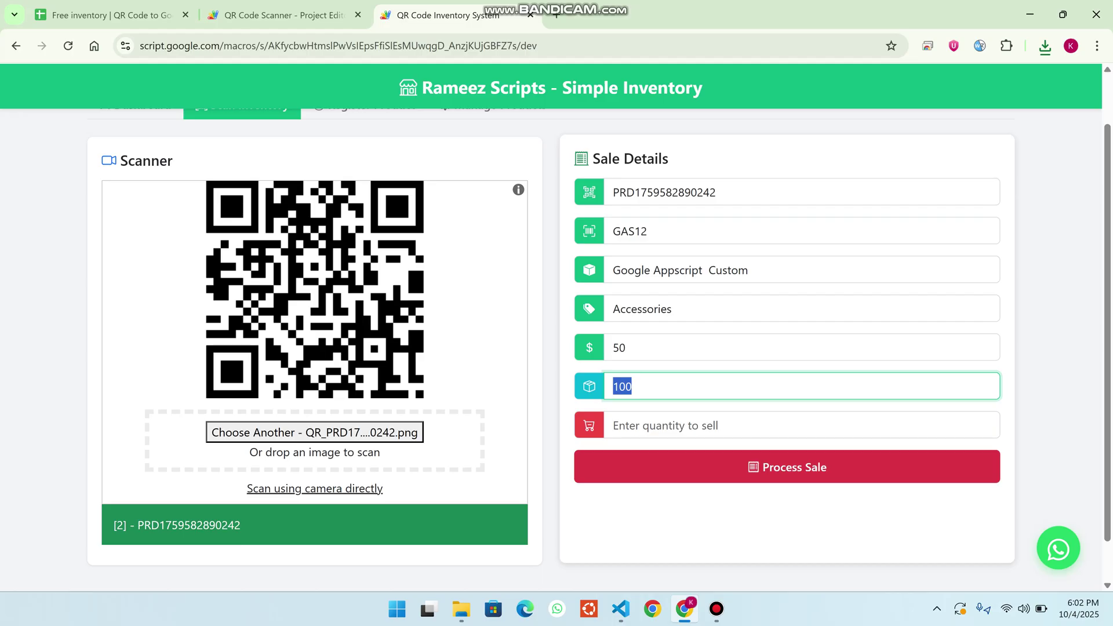
left_click(613, 425)
type("3")
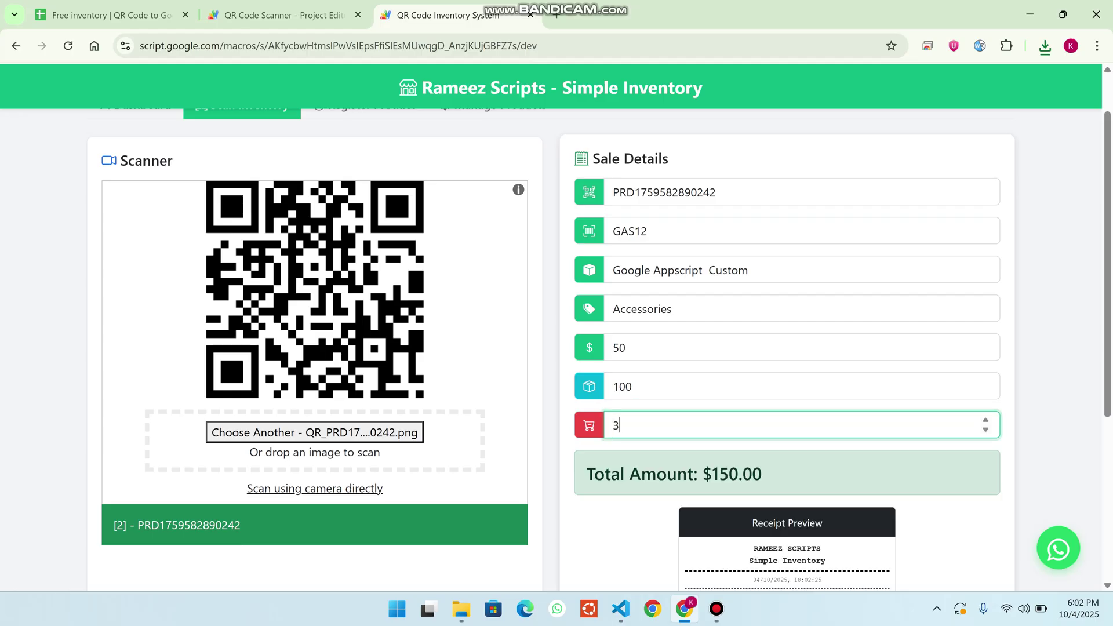
Process the sale of Google Appscript Custom and close the sale confirmation without printing the receipt
scroll(614, 425, "down", 5)
left_click(786, 474)
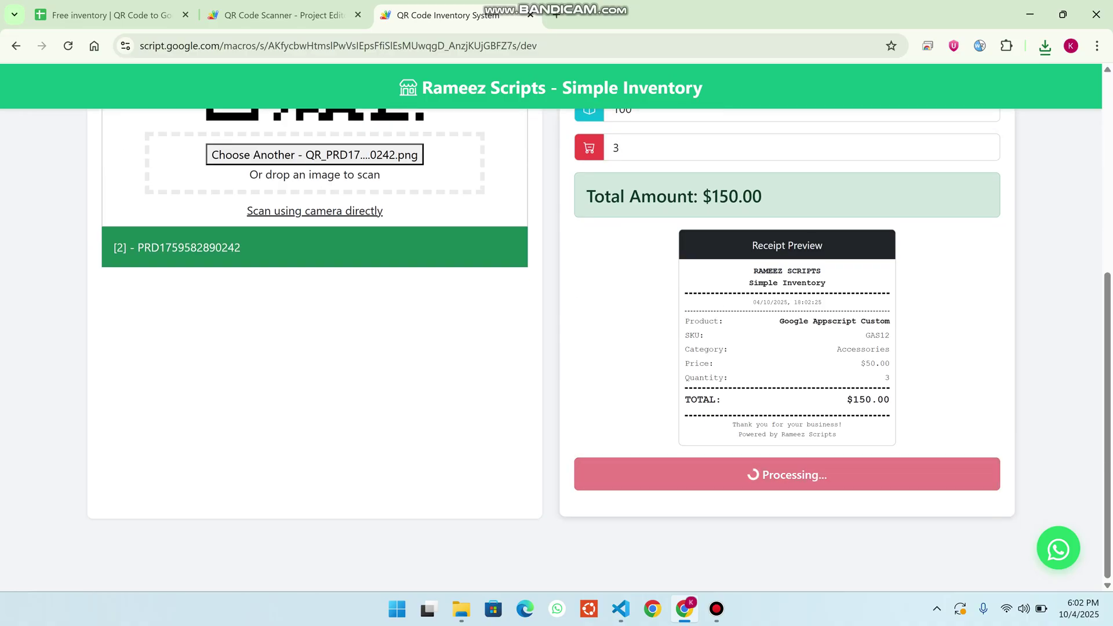
scroll(786, 474, "up", 5)
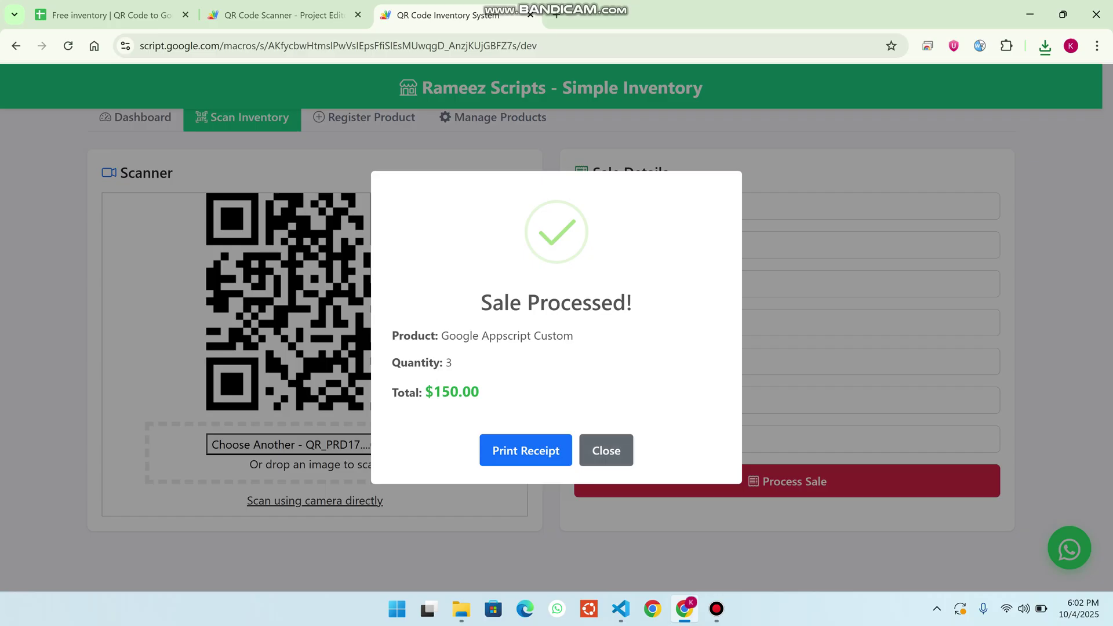
left_click_drag(632, 301, 480, 301)
left_click(606, 450)
scroll(550, 325, "up", 1)
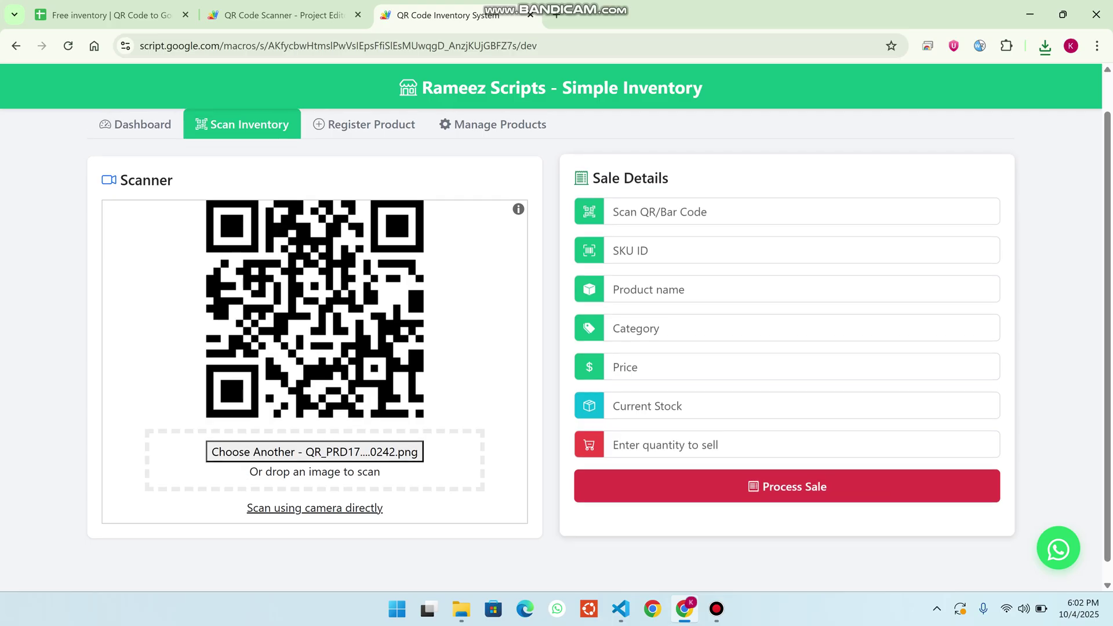
Check the remaining stock of Google Appscript Custom in the product management list
left_click(492, 165)
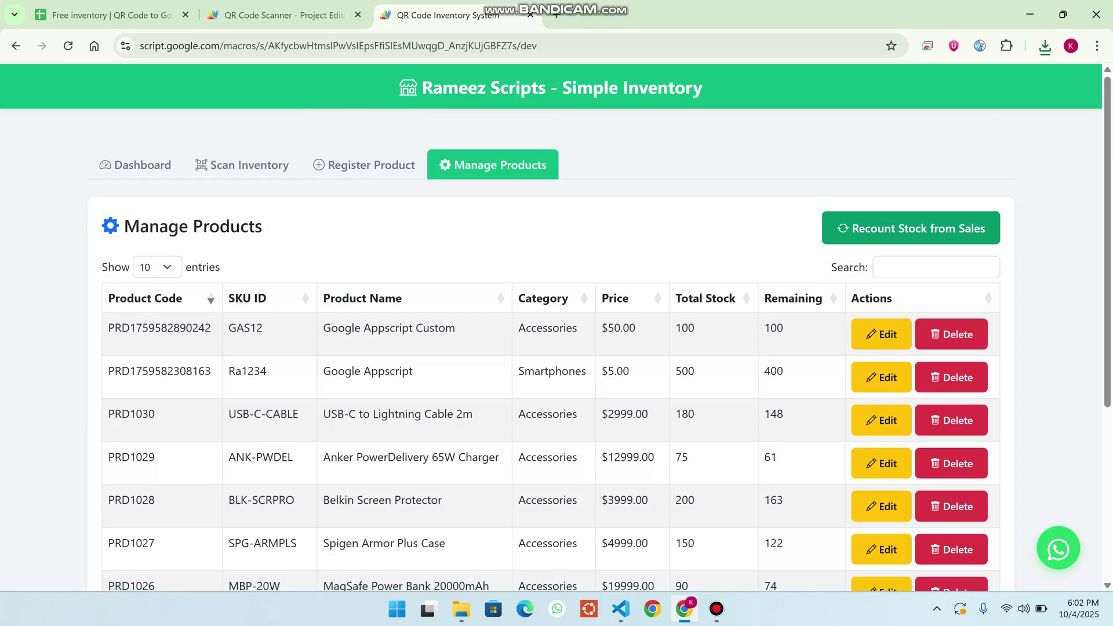
left_click(911, 227)
double_click(770, 325)
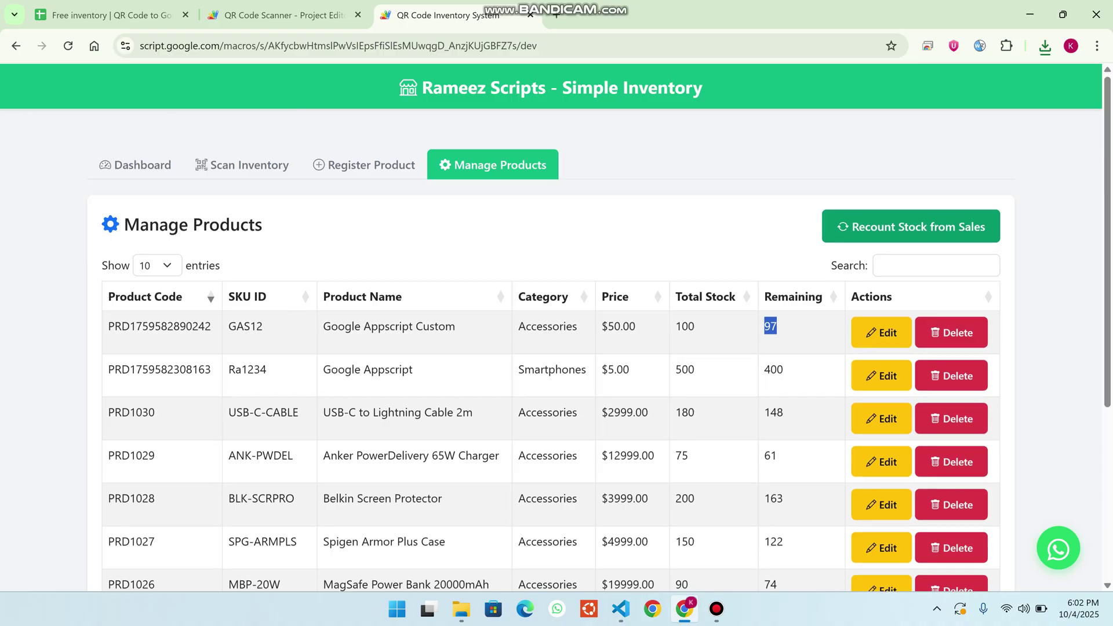
In the Data sheet of the linked Google Sheet, change the Google Appscript Custom sale quantity in D34 to 78
key("ctrl+Tab")
left_click(117, 578)
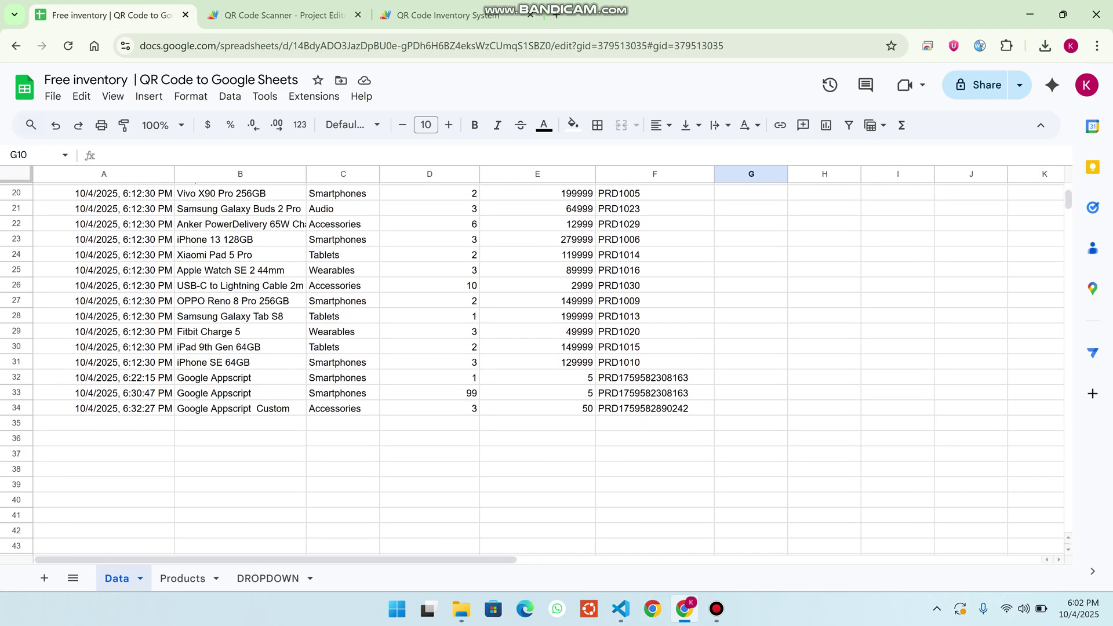
left_click(428, 408)
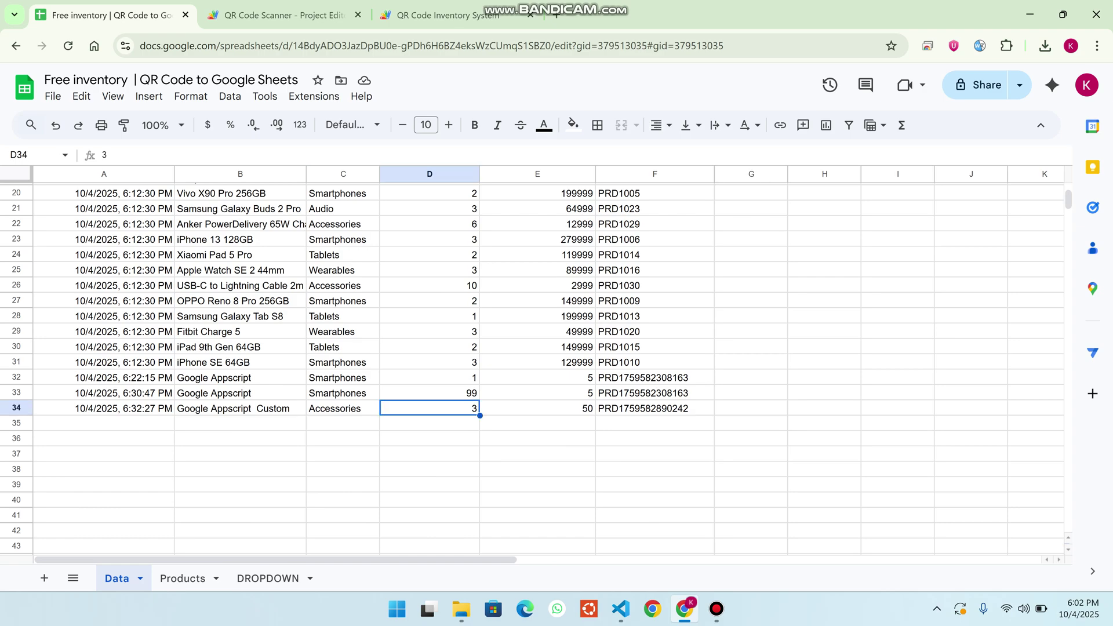
type("78")
left_click(429, 468)
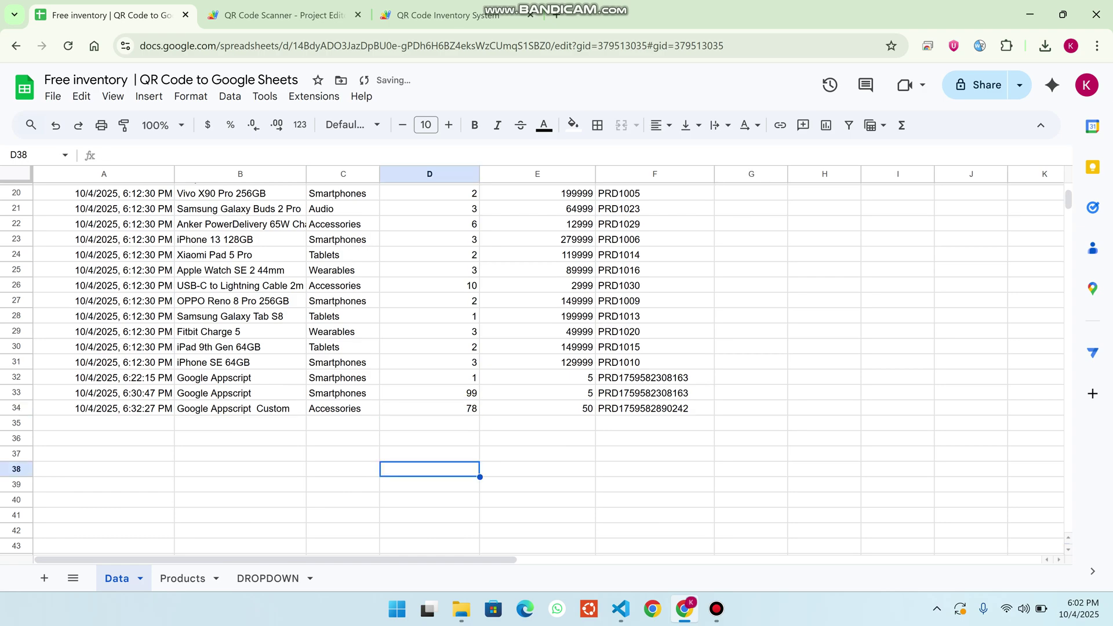
Switch back to the inventory web app and recount all product stock from the sales transactions
key("ctrl+3")
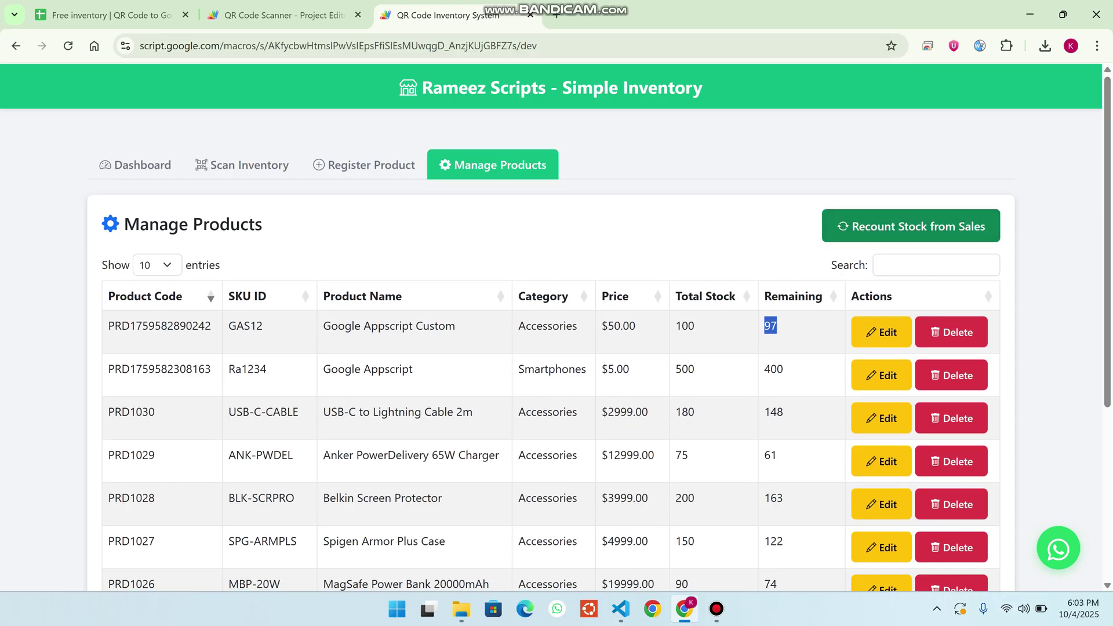
left_click(910, 225)
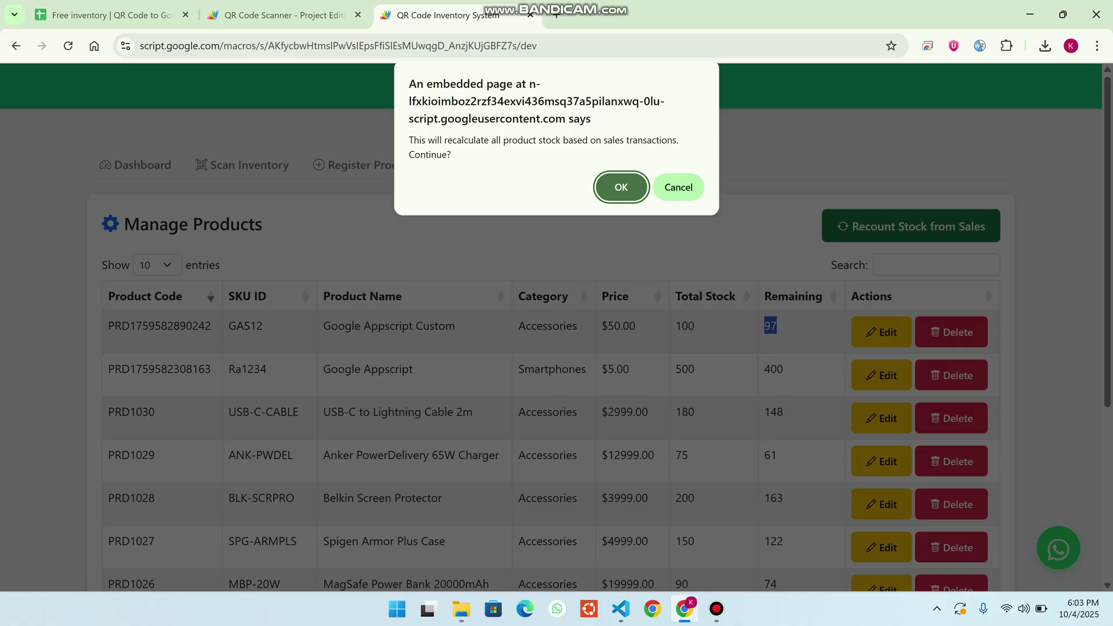
key("Return")
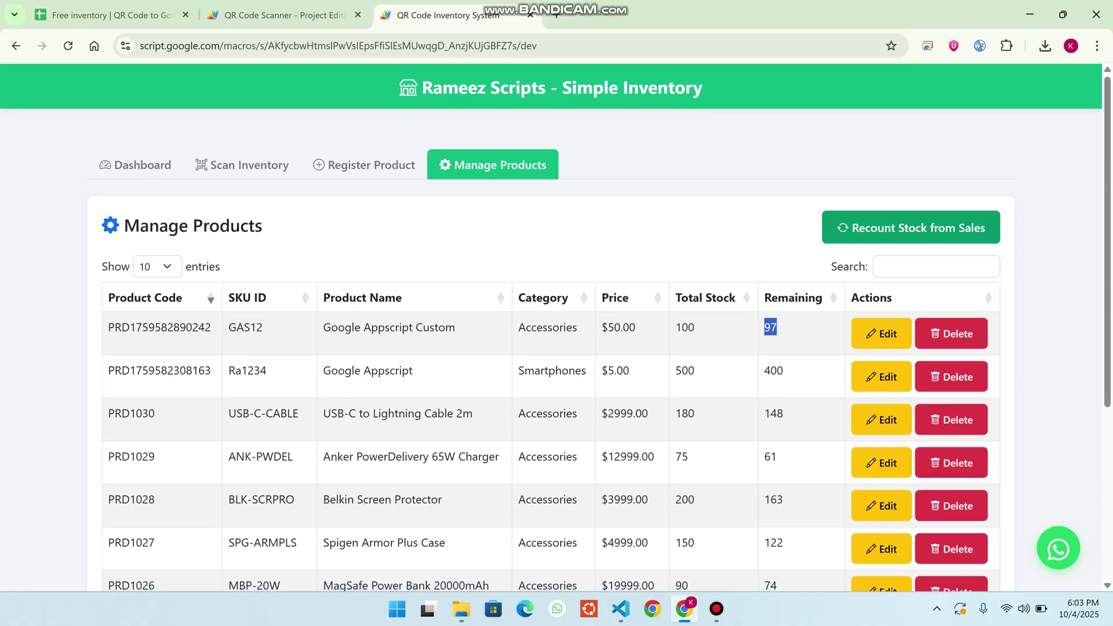
Review the sales records in the Data sheet from the first row to the latest entries
left_click(110, 15)
scroll(536, 369, "up", 5)
scroll(536, 371, "down", 6)
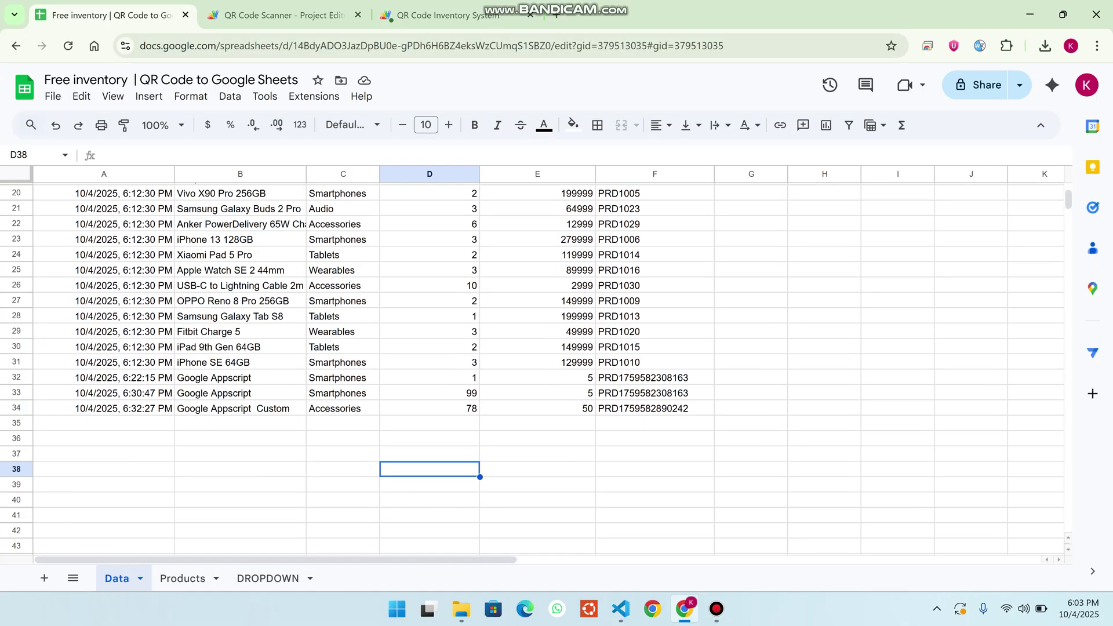
scroll(536, 371, "up", 6)
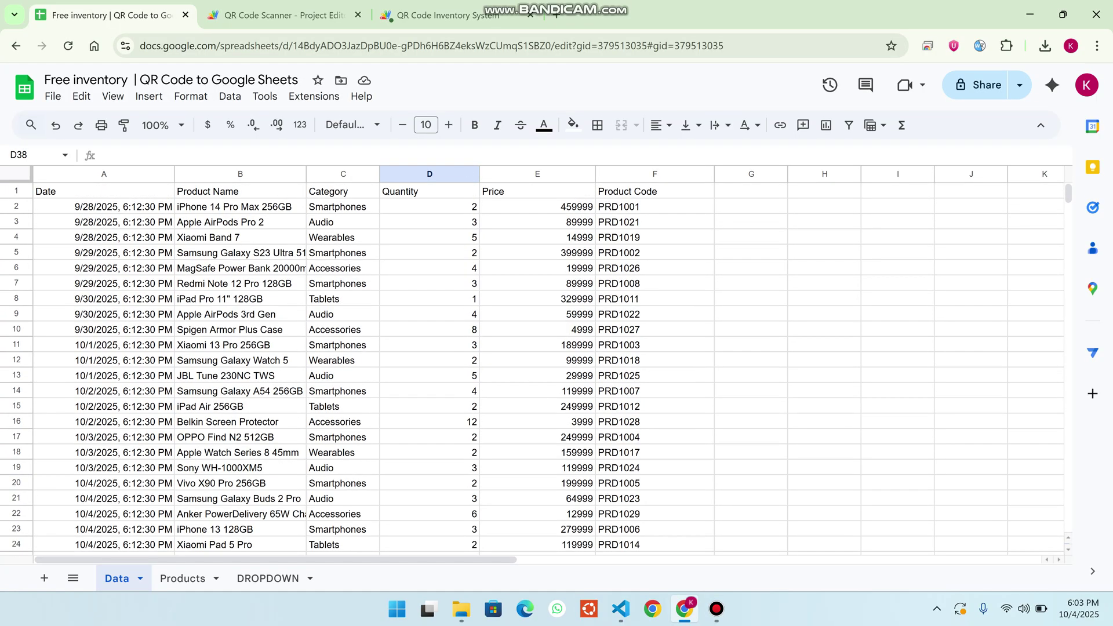
scroll(536, 371, "down", 8)
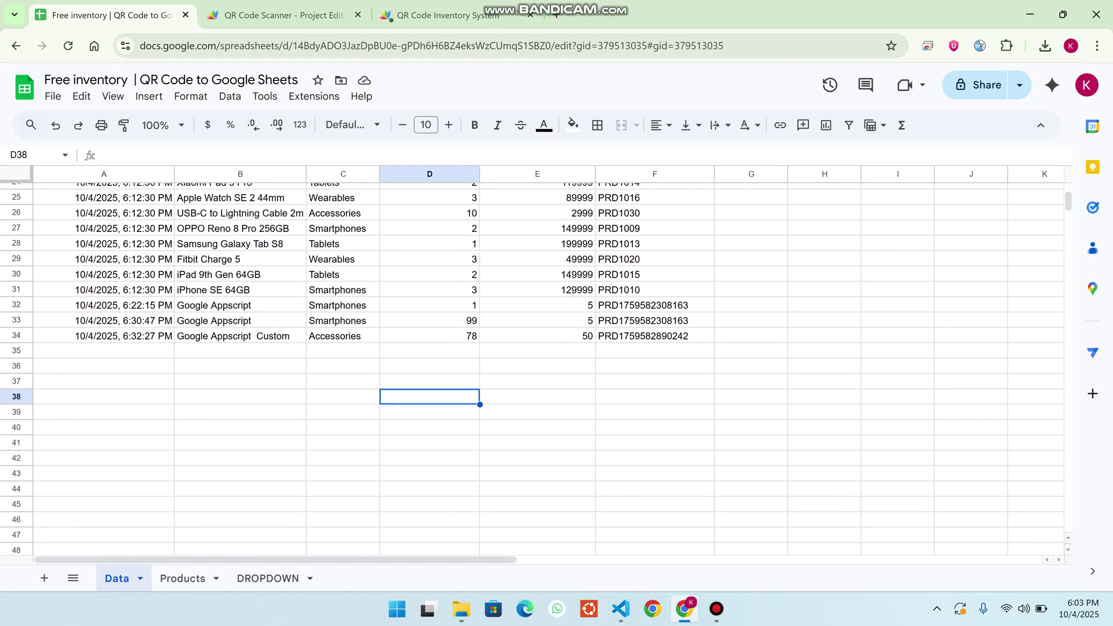
Compare the recounted remaining stock and total stock of Google Appscript Custom with the sales quantities in the Data sheet
key("ctrl+3")
key("Return")
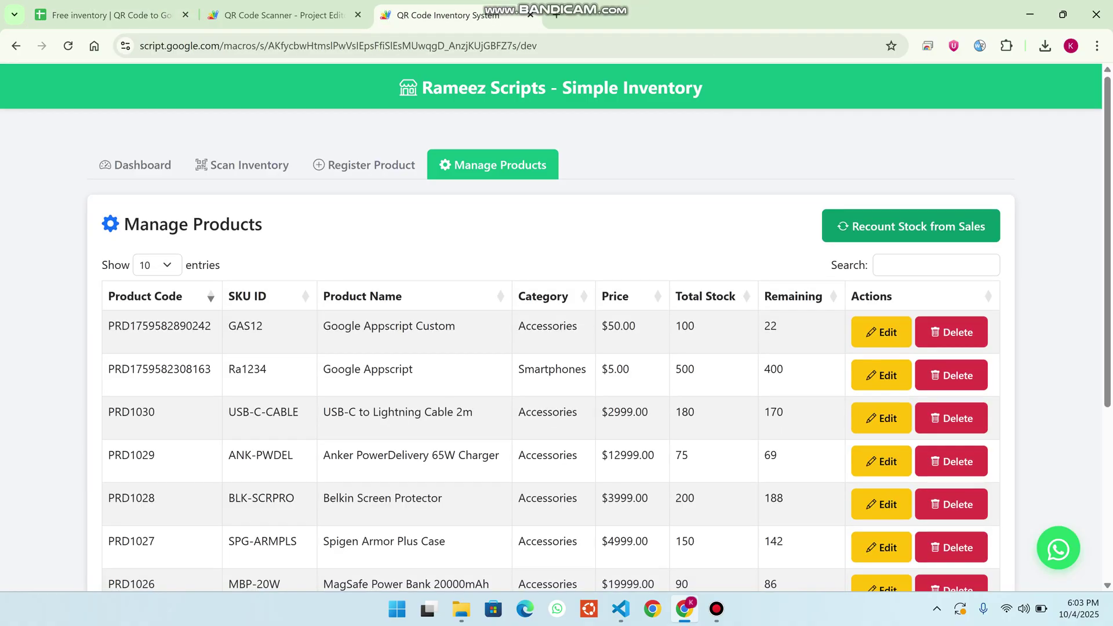
double_click(769, 326)
left_click_drag(695, 326, 675, 326)
left_click(110, 15)
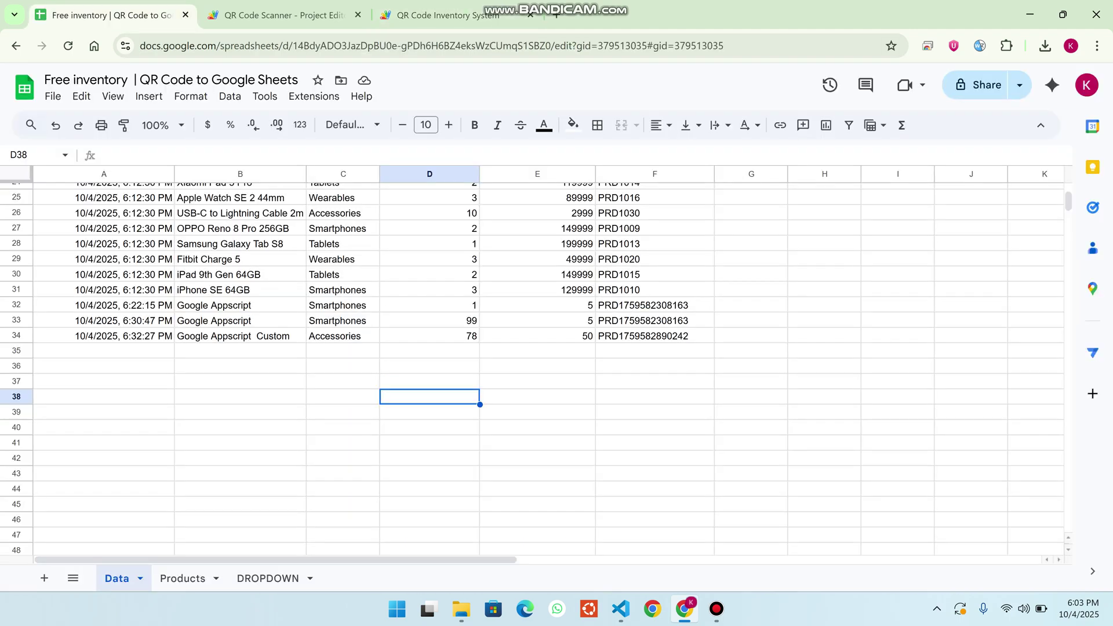
scroll(536, 370, "up", 8)
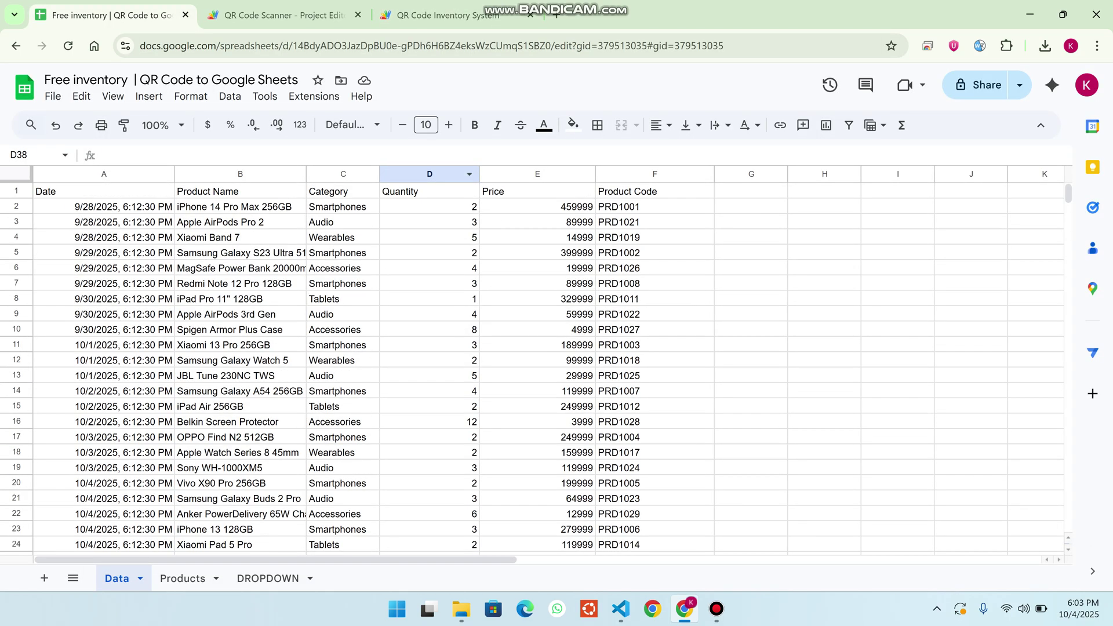
Switch back to the inventory web app and set the total stock of Google Appscript Custom to 700
key("ctrl+3")
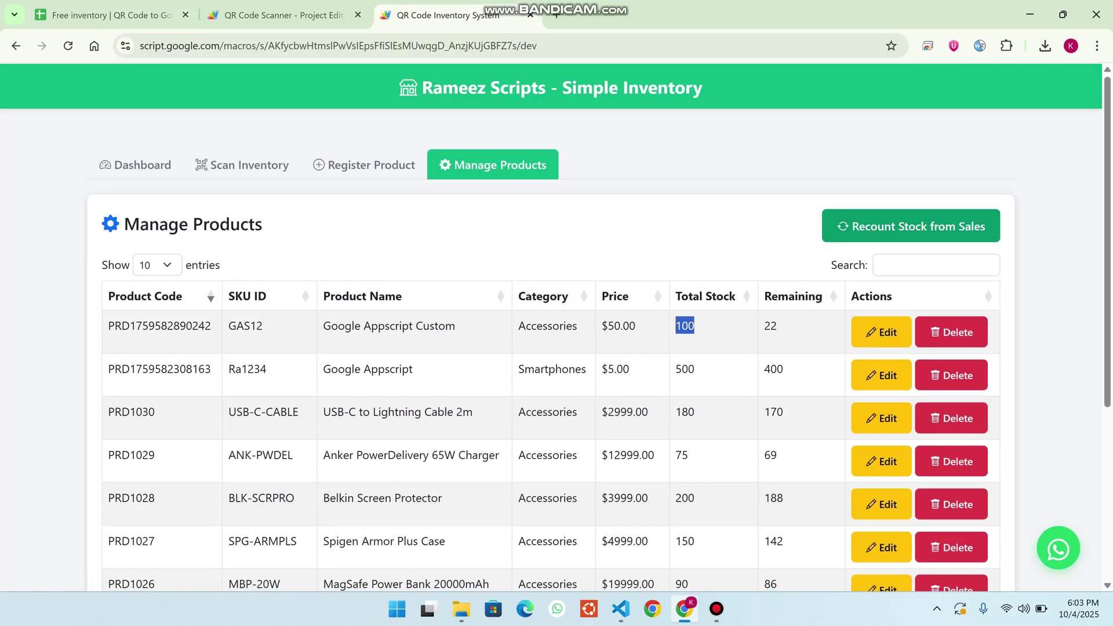
left_click(364, 166)
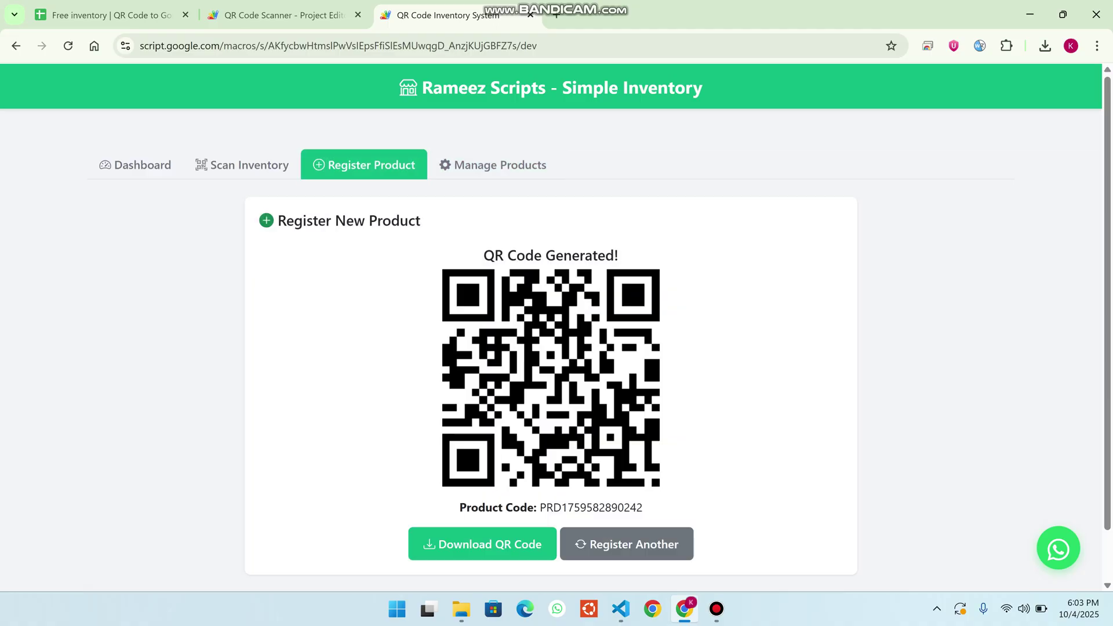
left_click(493, 166)
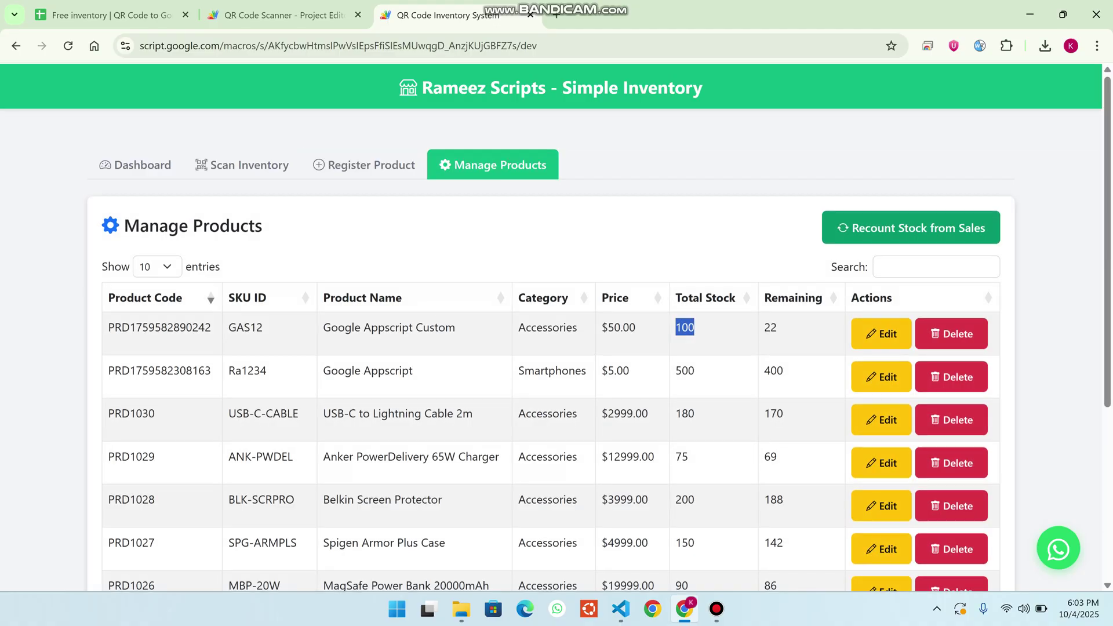
scroll(551, 360, "down", 3)
left_click(881, 187)
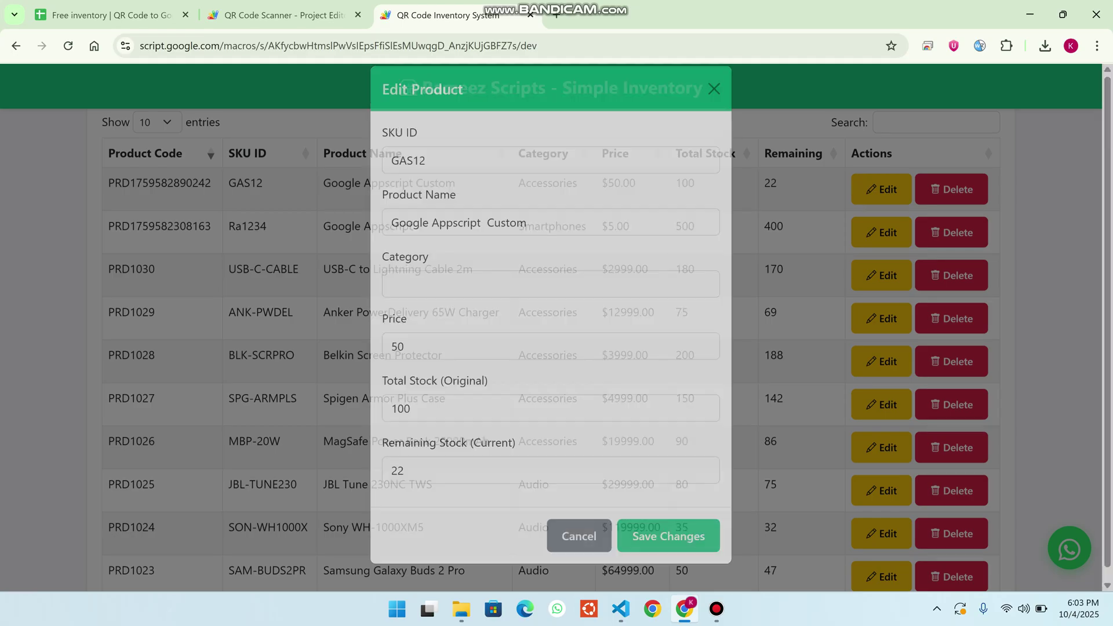
left_click(410, 427)
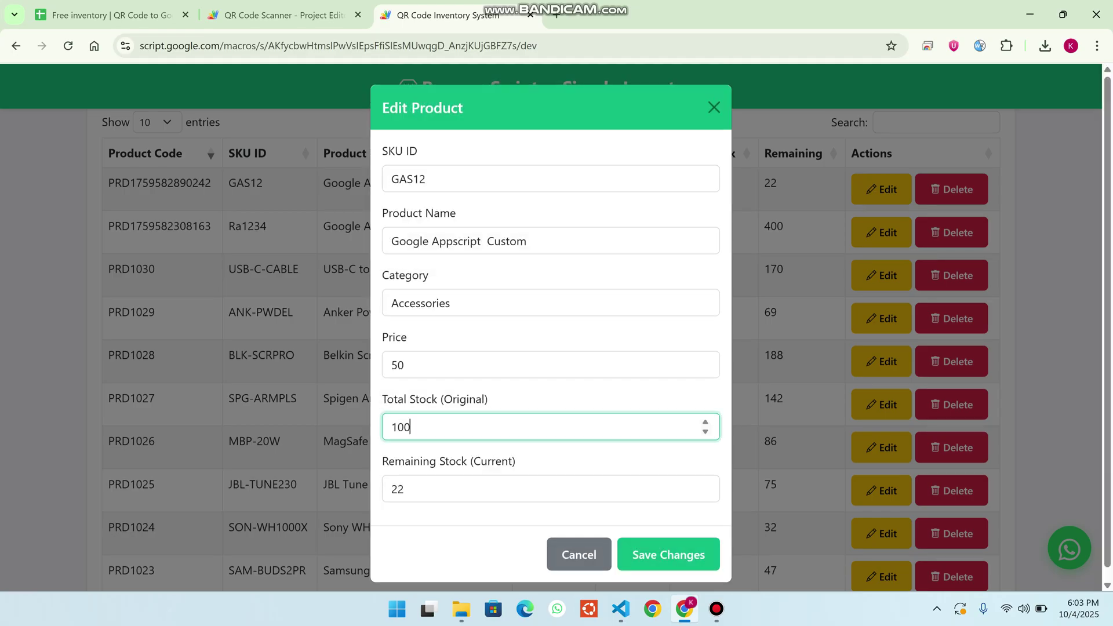
key("ctrl+a")
type("700")
left_click(668, 553)
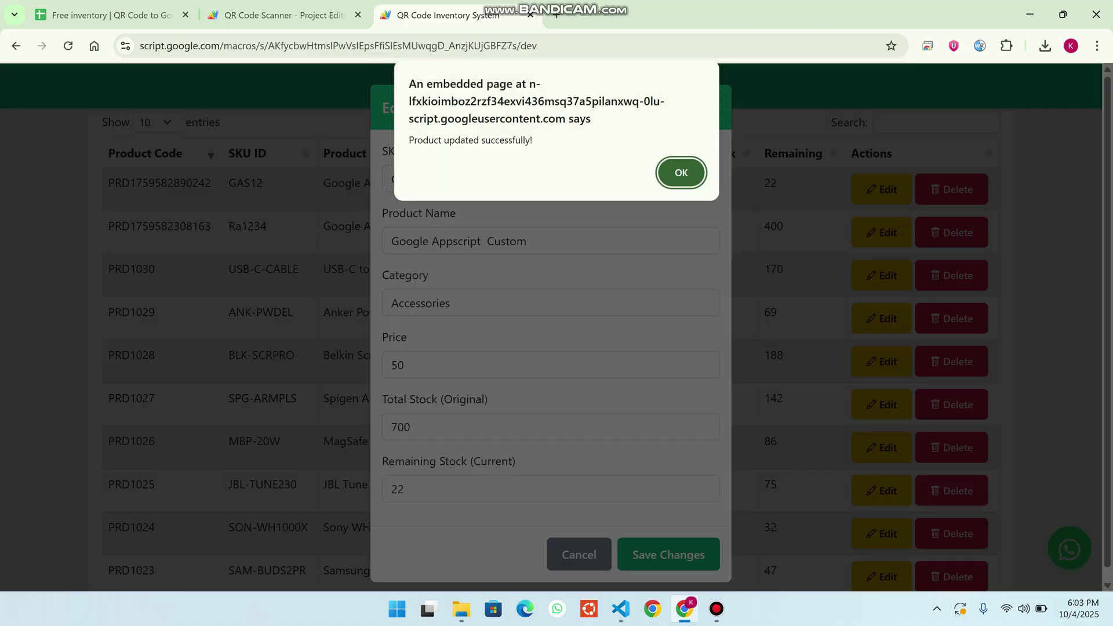
left_click_drag(532, 140, 408, 139)
left_click(680, 173)
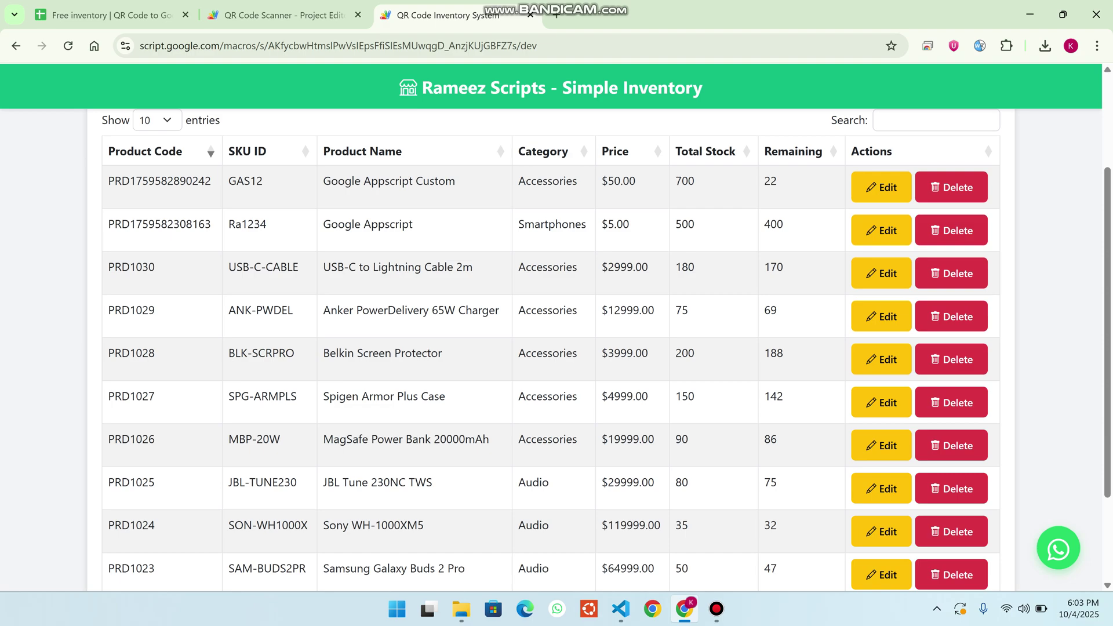
double_click(685, 180)
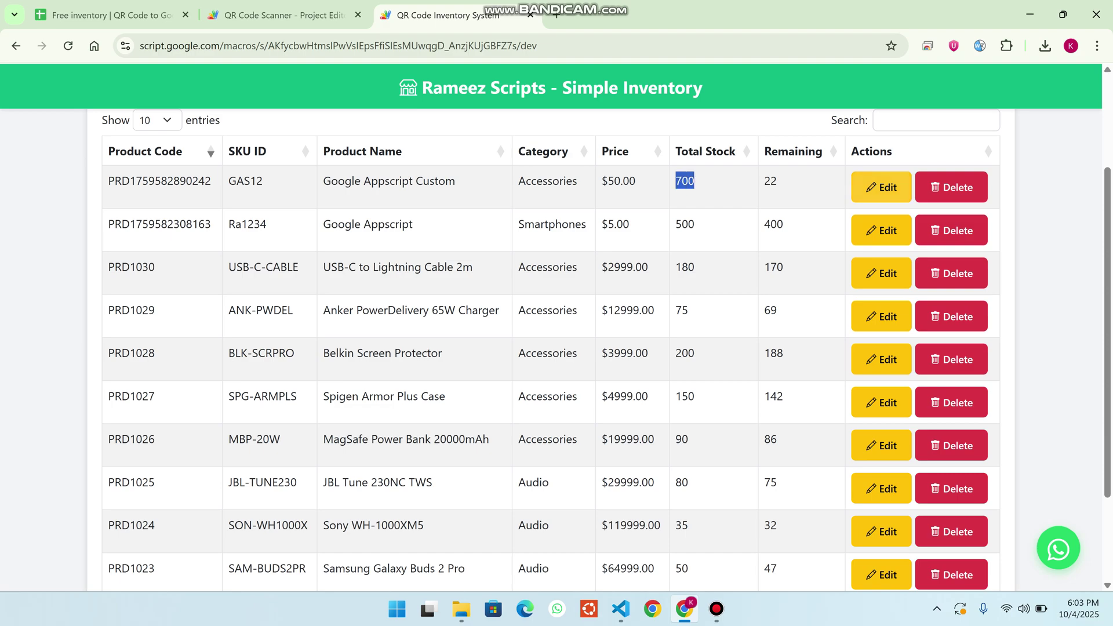
Delete the product USB-C to Lightning Cable 2m from the managed products and confirm the deletion
left_click(952, 273)
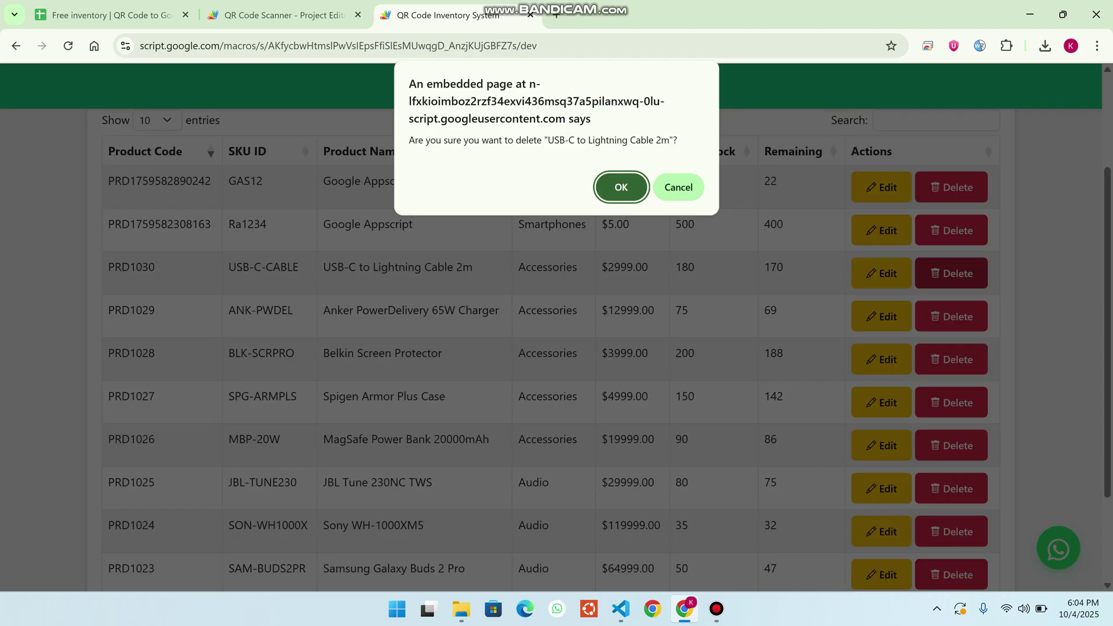
left_click(621, 187)
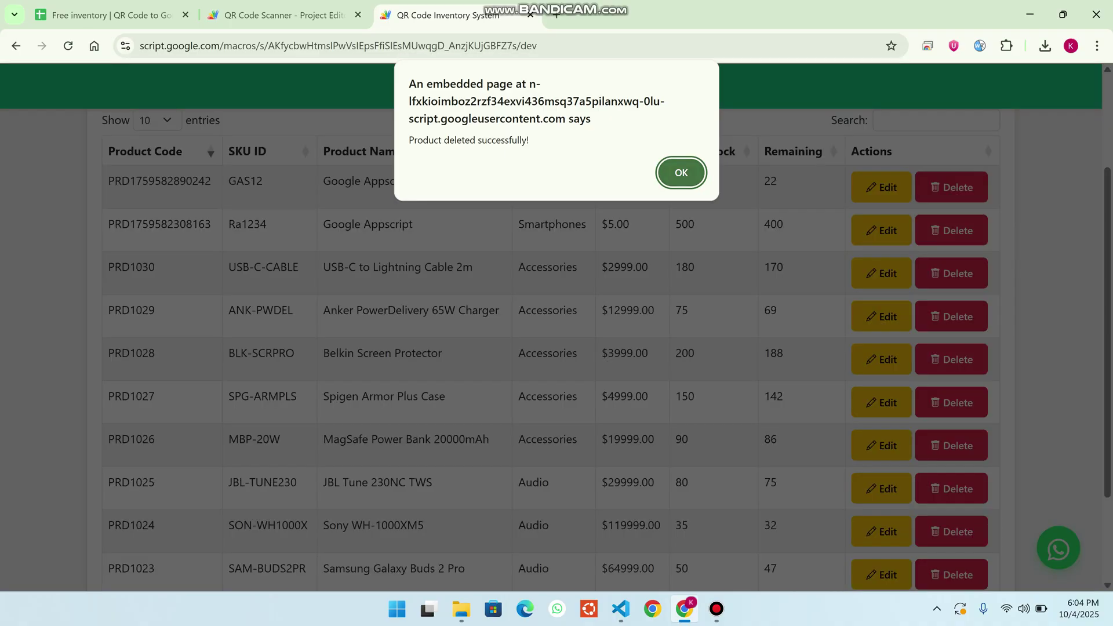
key("Return")
scroll(550, 348, "up", 3)
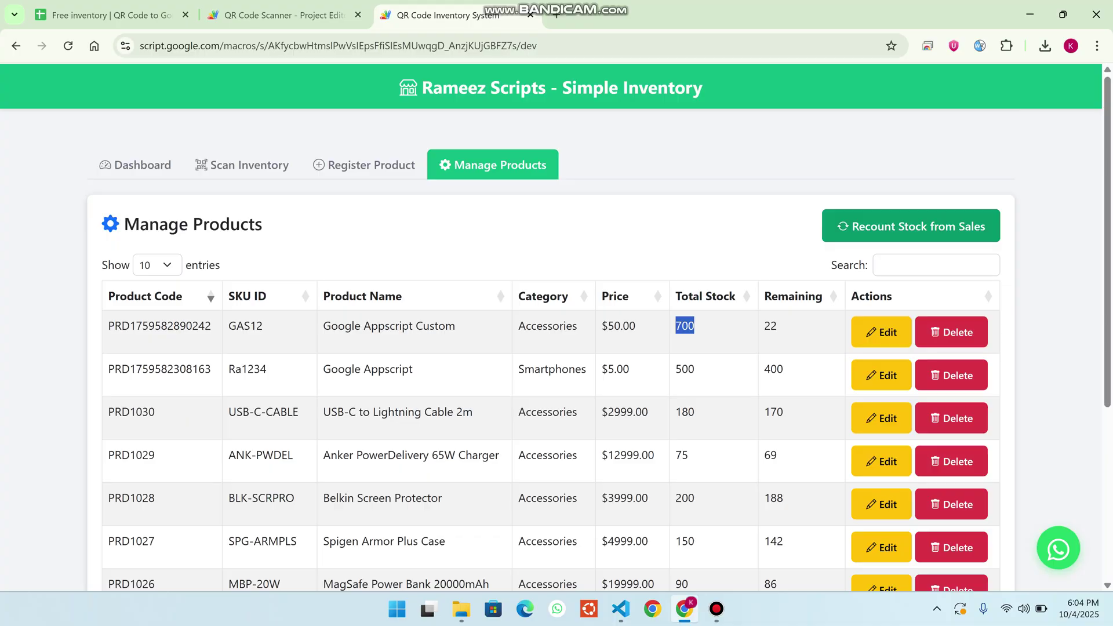
Reset the product registration form for another product and look over the sale details form for scanned items
left_click(364, 165)
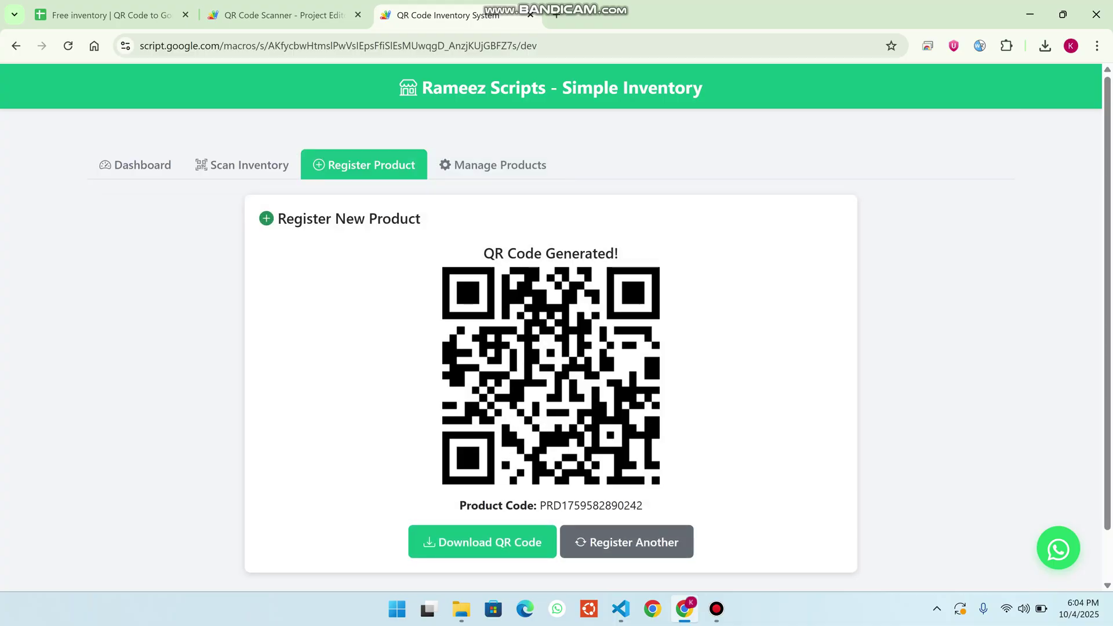
left_click(627, 543)
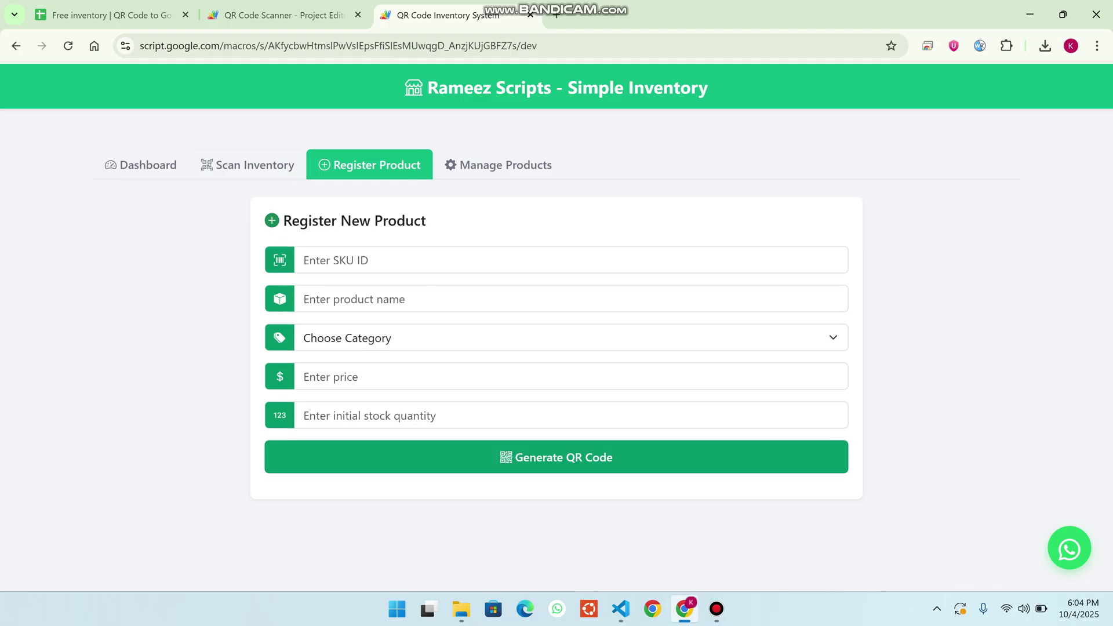
left_click(248, 165)
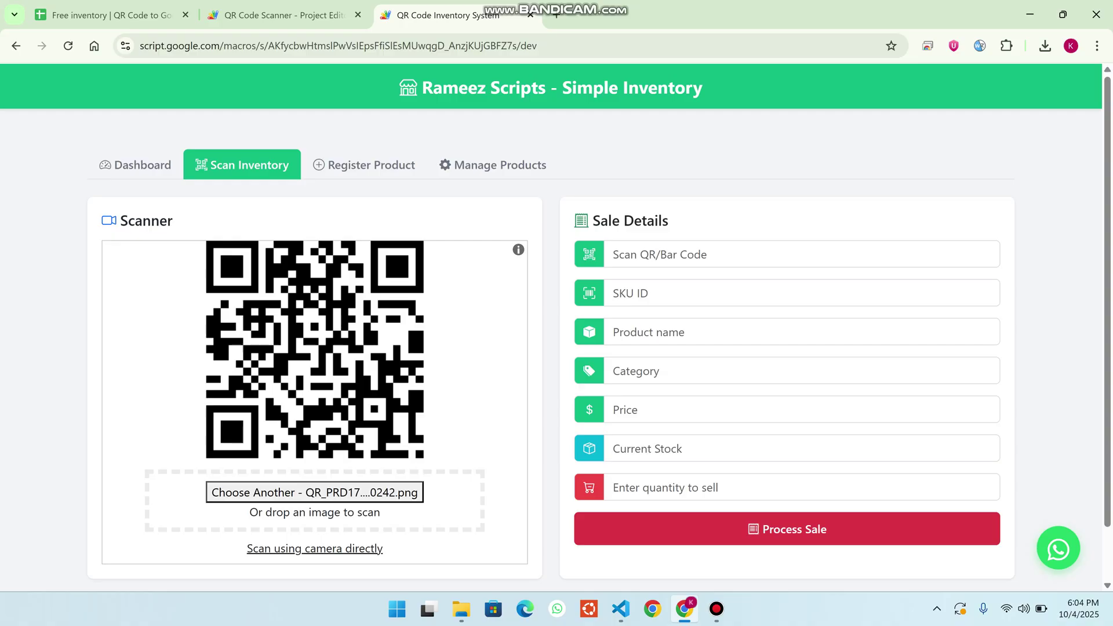
triple_click(630, 219)
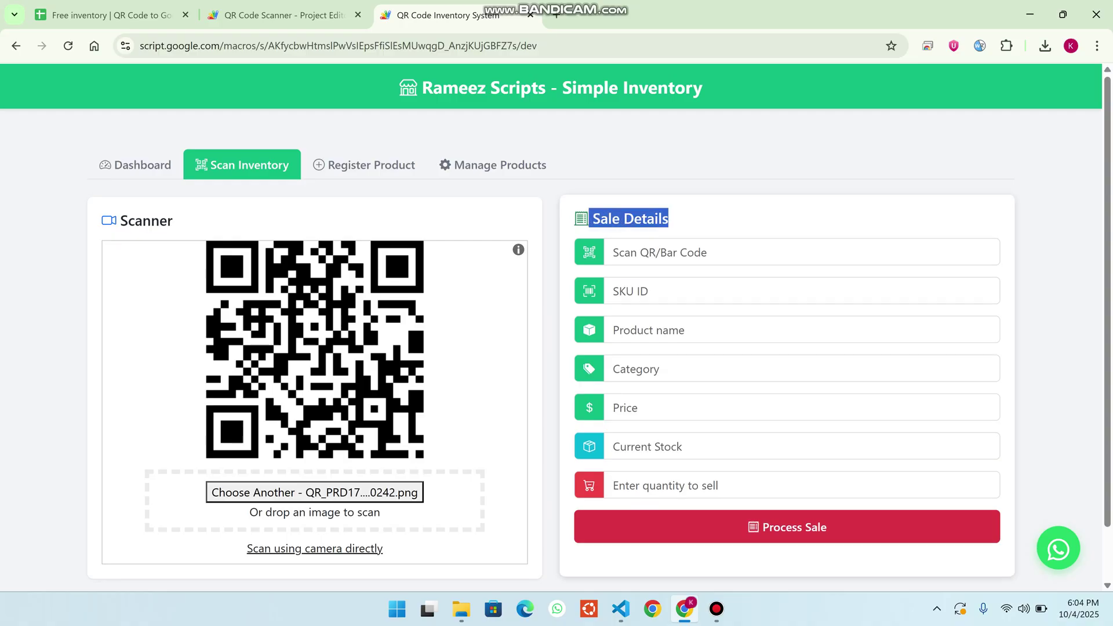
Look through the managed products table and search it for "bel"
left_click(492, 165)
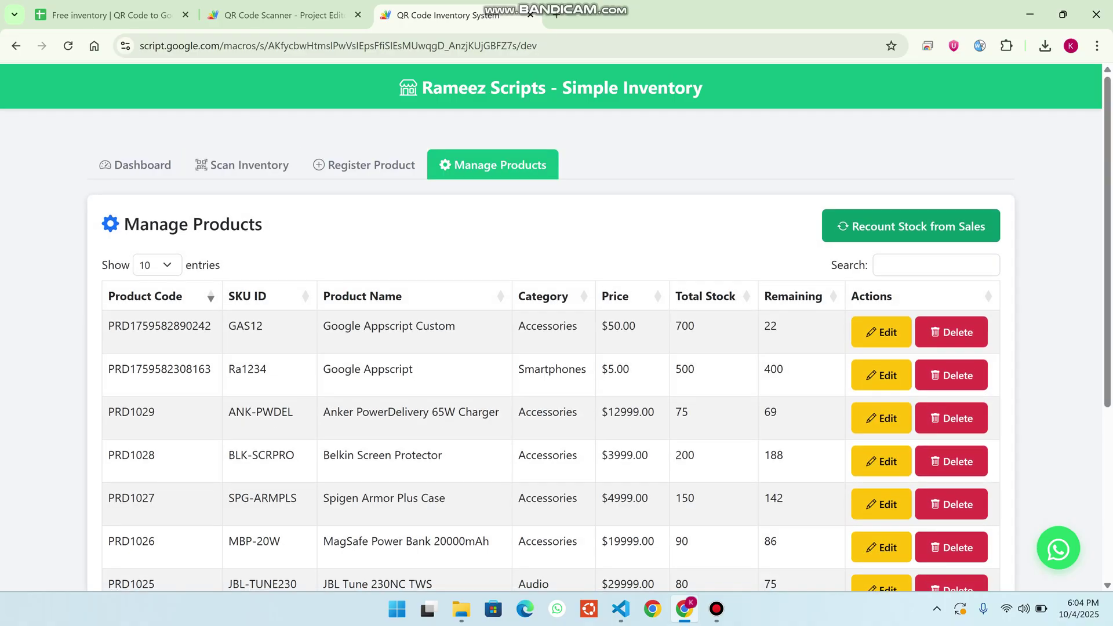
scroll(550, 348, "down", 3)
scroll(550, 347, "up", 3)
left_click(936, 265)
type("bel")
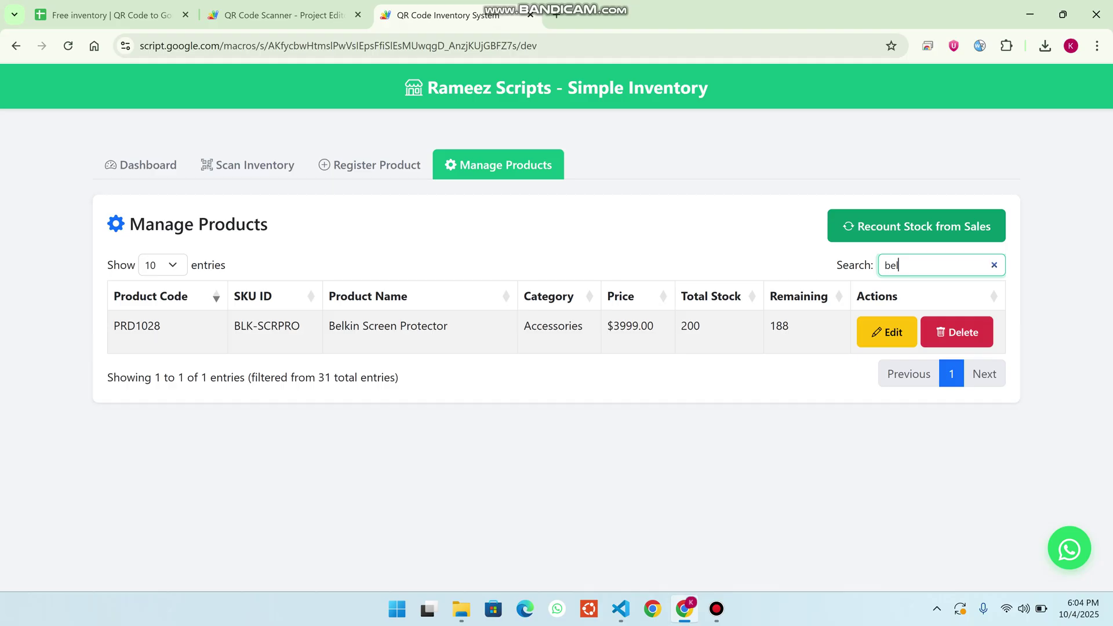
Review the dashboard's summary figures for low stock items, total sales, total revenue and total products
left_click(140, 165)
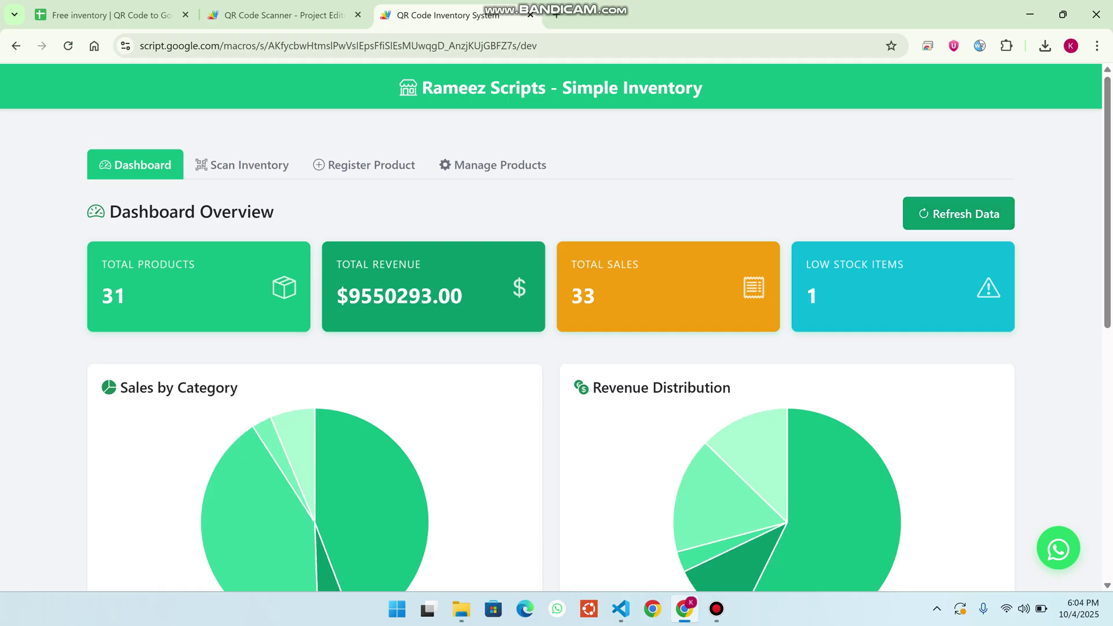
left_click_drag(818, 296, 819, 264)
left_click_drag(595, 296, 571, 264)
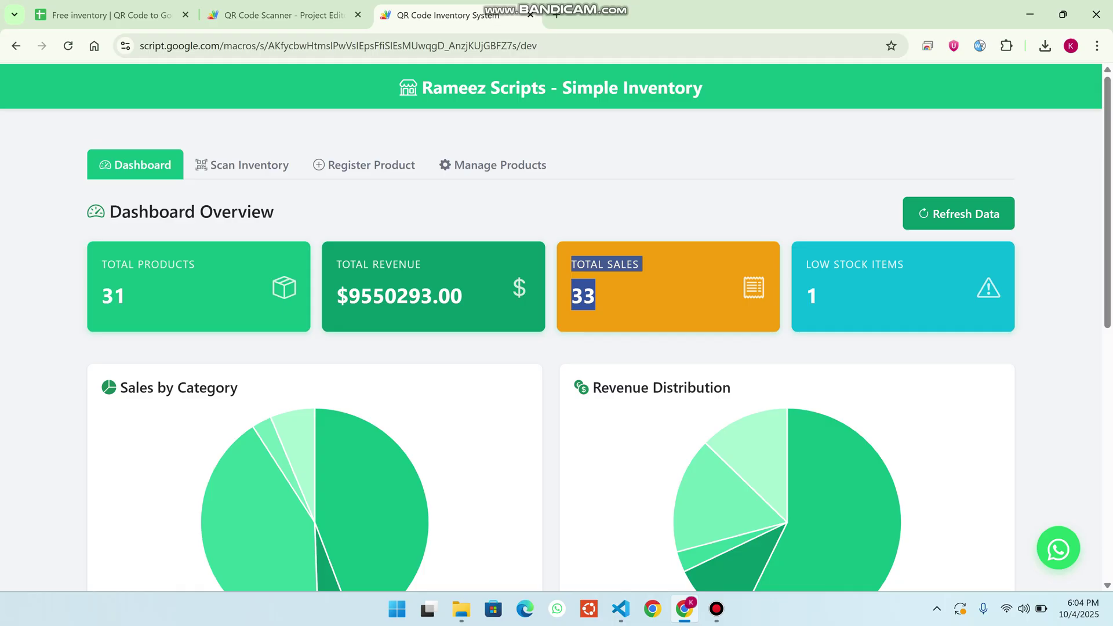
left_click_drag(462, 297, 336, 265)
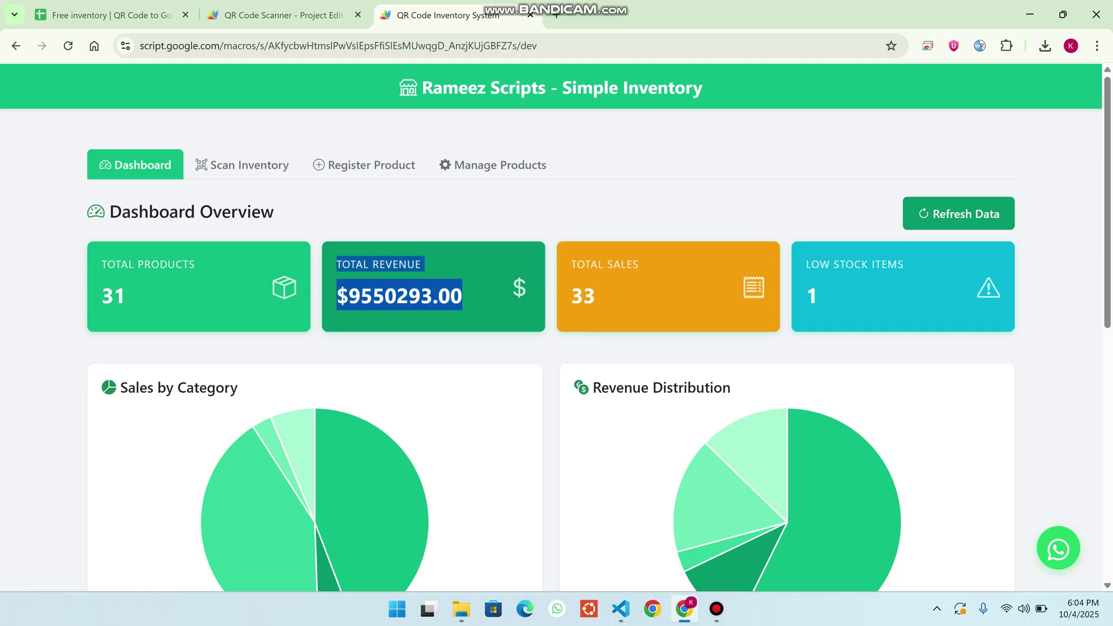
left_click_drag(126, 297, 102, 264)
Examine the dashboard charts for top selling products, the 7-day sales trend, revenue distribution and sales by category
scroll(550, 348, "down", 6)
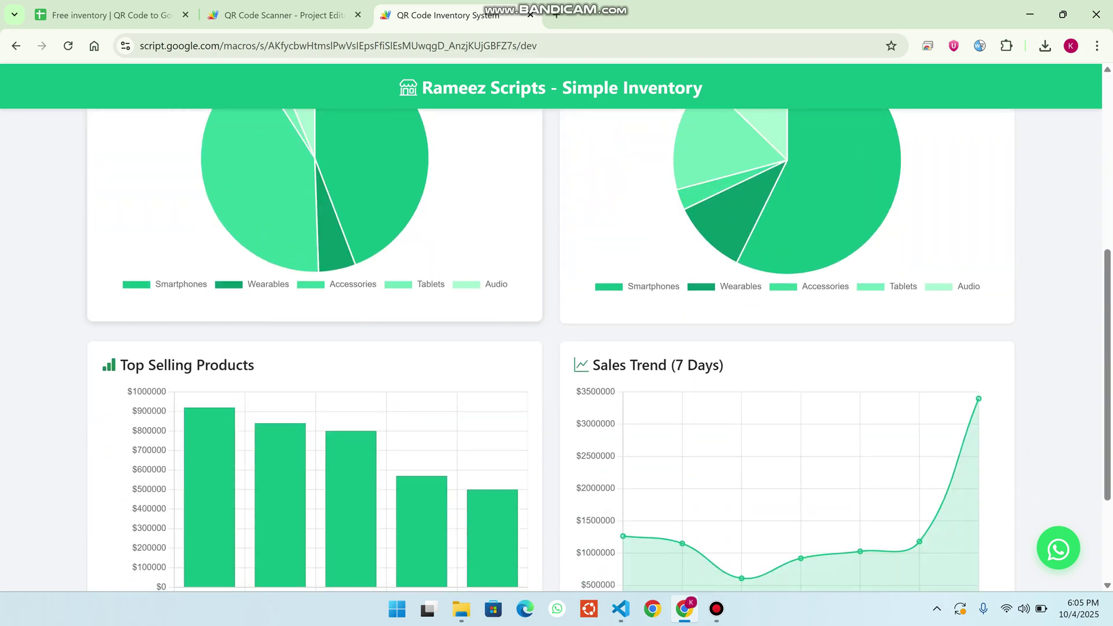
scroll(260, 279, "down", 2)
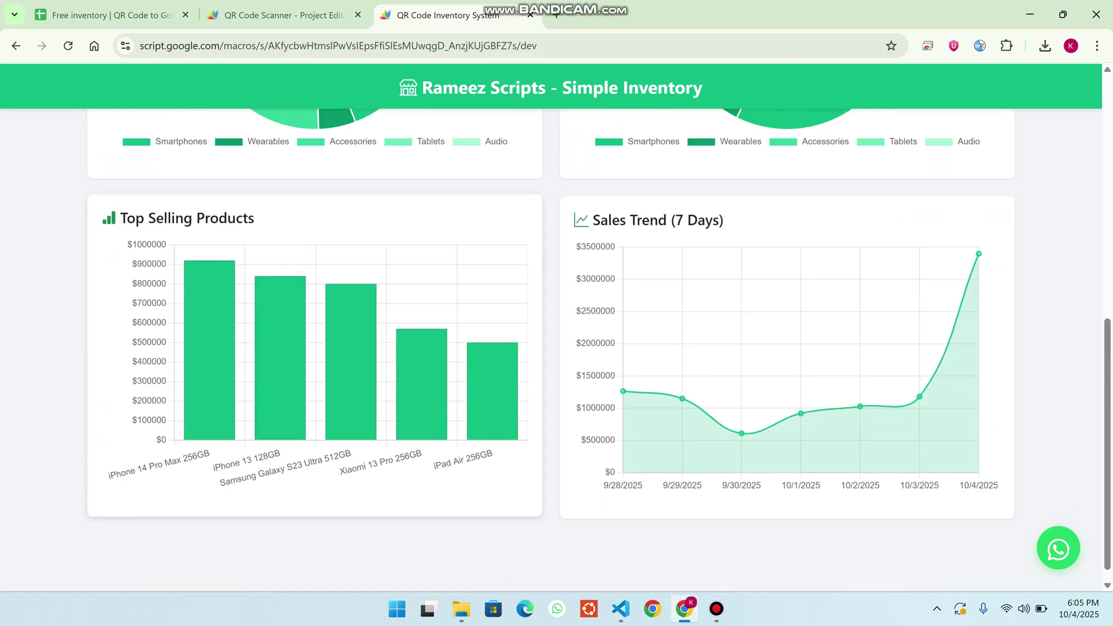
left_click_drag(254, 219, 117, 219)
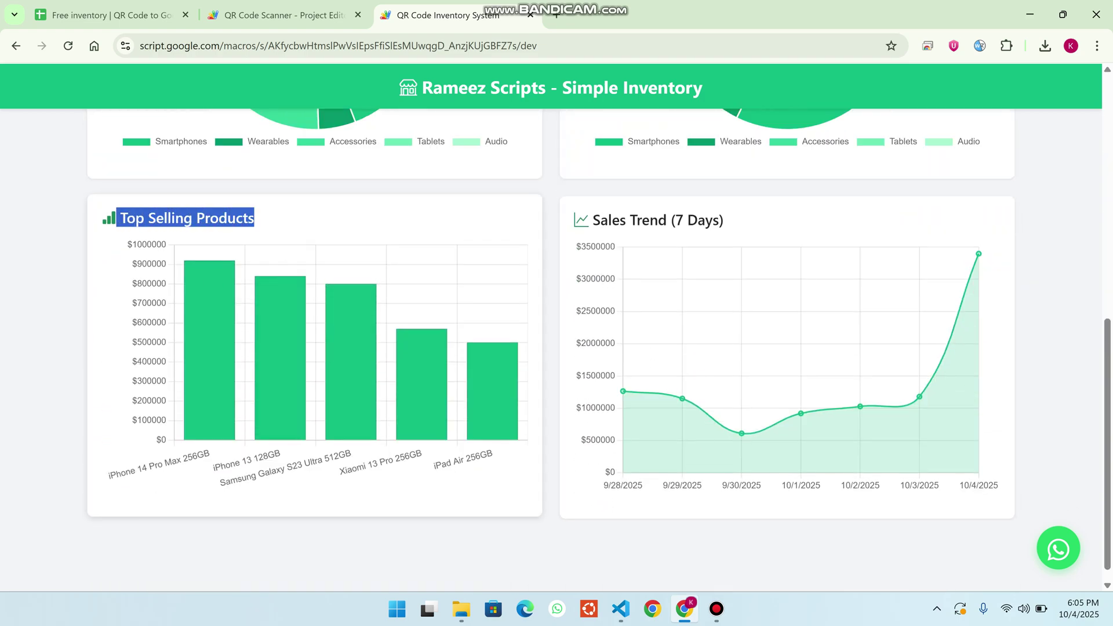
left_click_drag(724, 218, 600, 219)
scroll(551, 347, "up", 6)
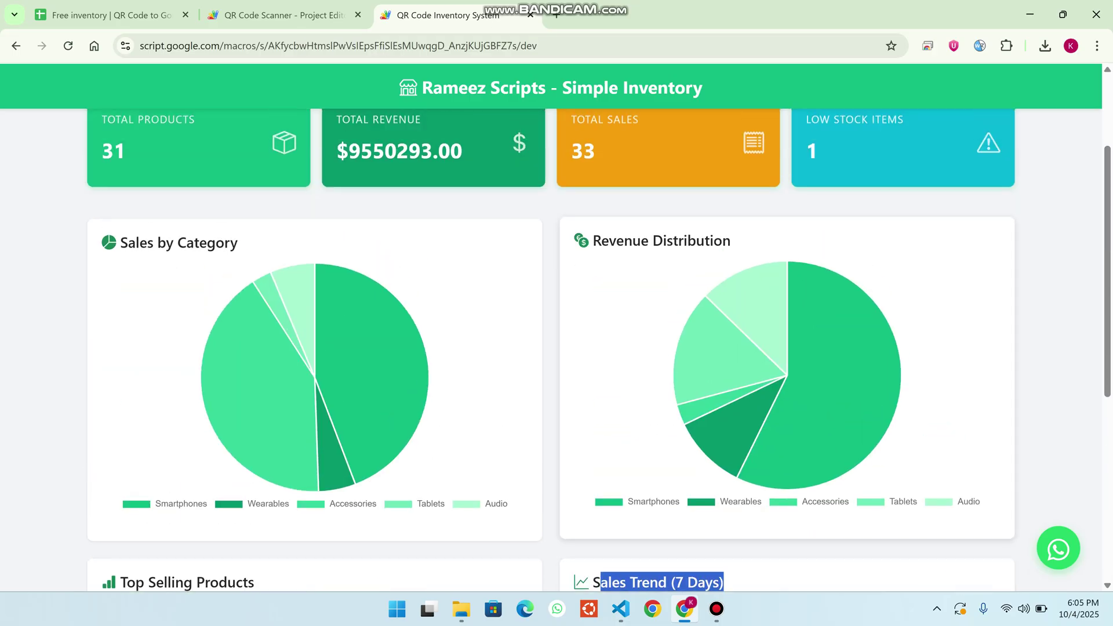
left_click_drag(731, 241, 589, 240)
left_click_drag(238, 242, 115, 241)
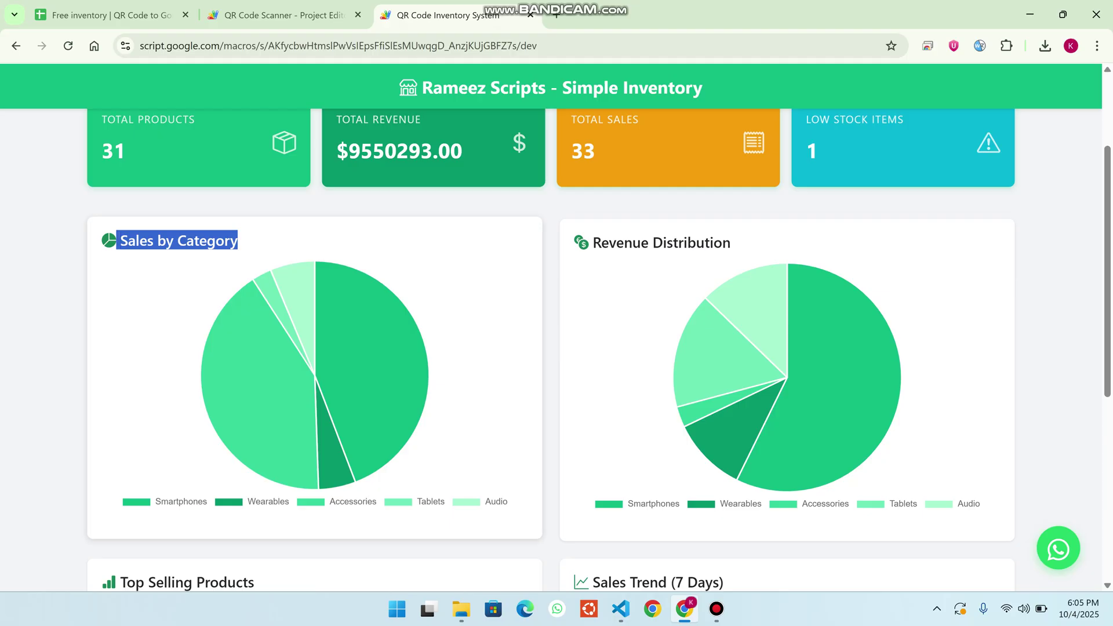
scroll(255, 377, "up", 2)
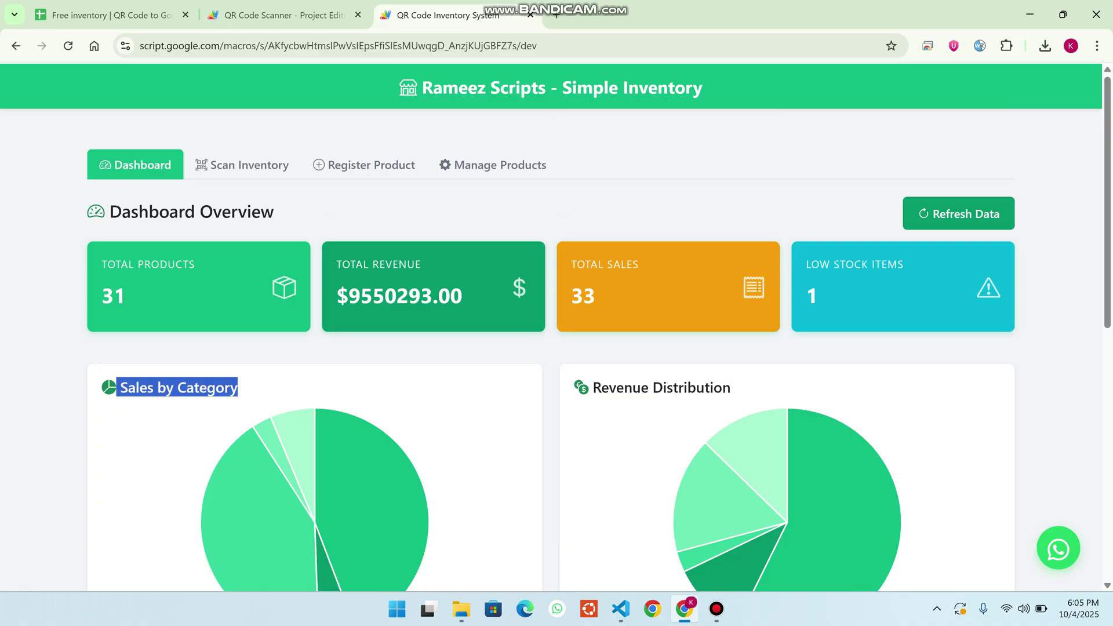
Open the linked Google Sheet's address in a new browser tab with everything after the document ID replaced by "/copy"
mouse_move(556, 5)
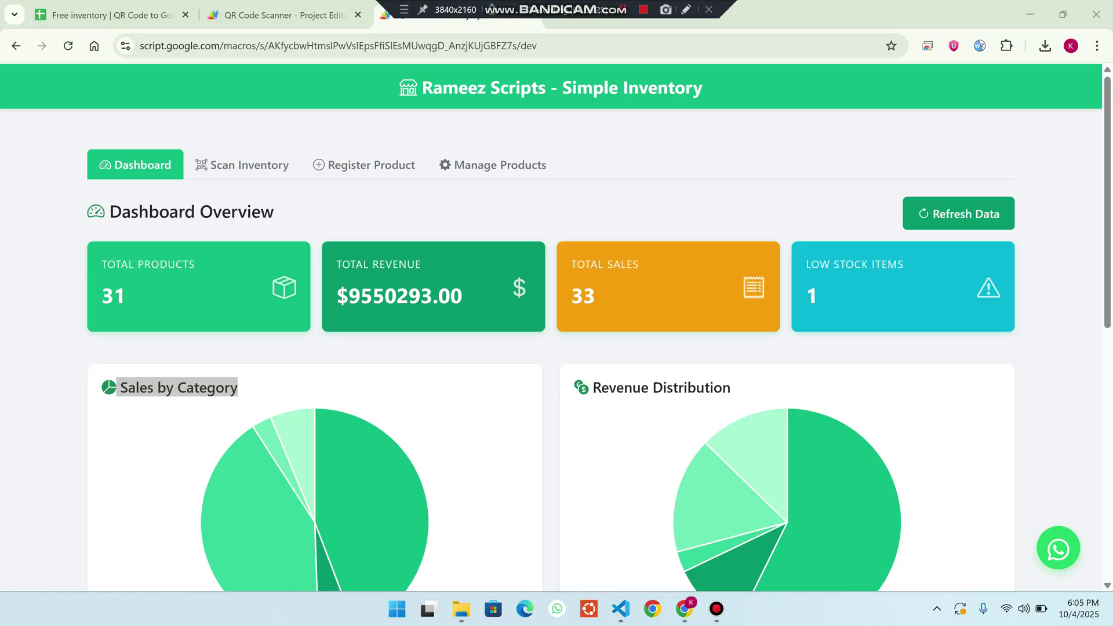
left_click(114, 15)
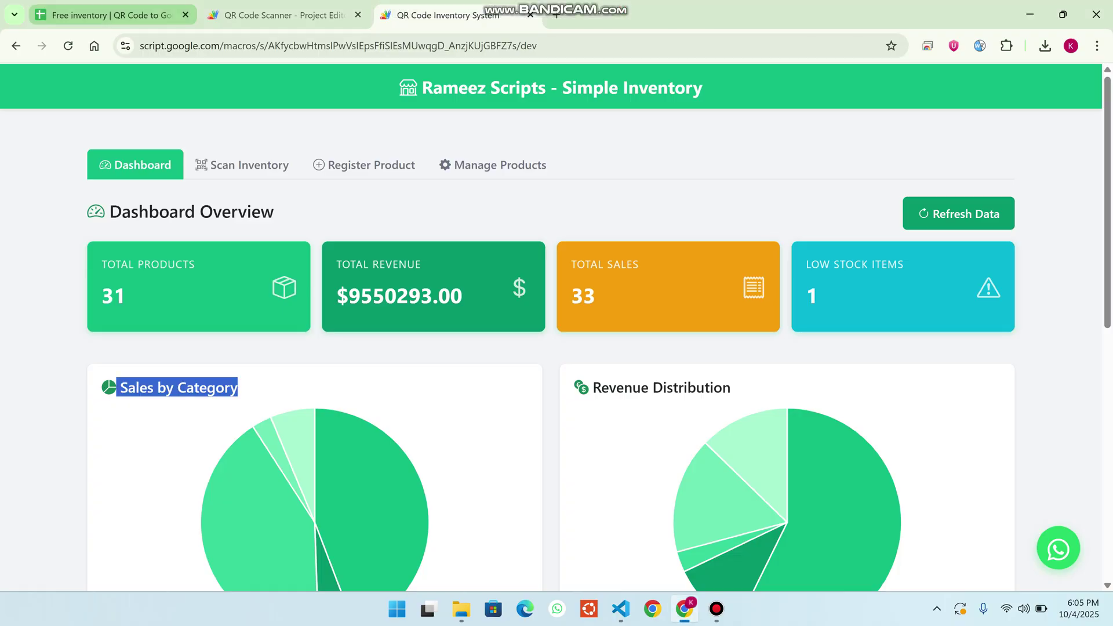
left_click(383, 46)
key("ctrl+c")
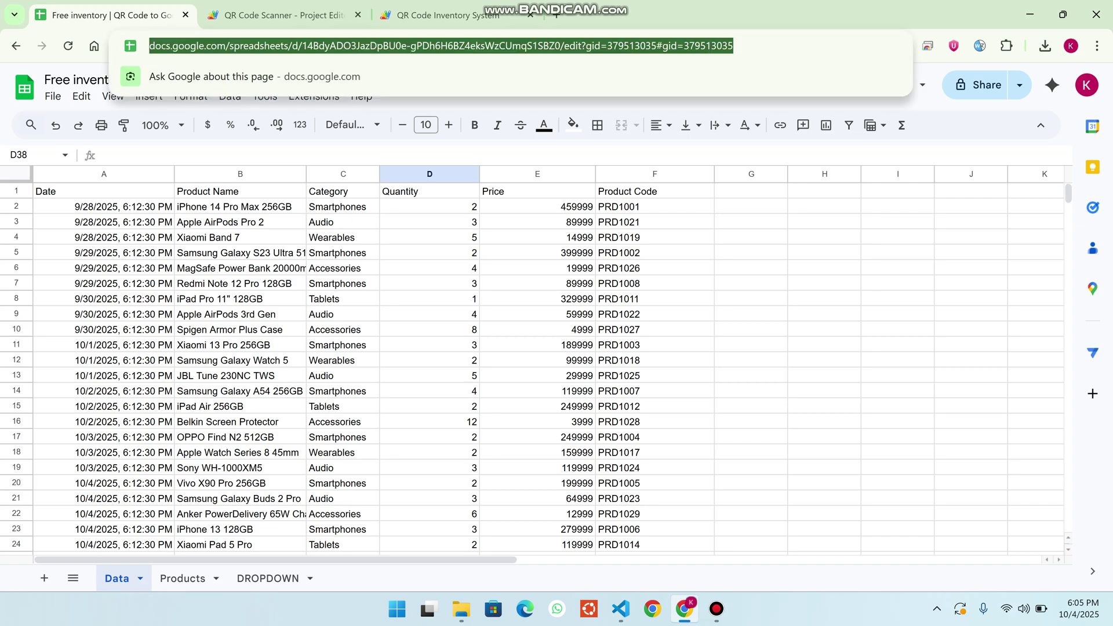
key("ctrl+t")
key("ctrl+v")
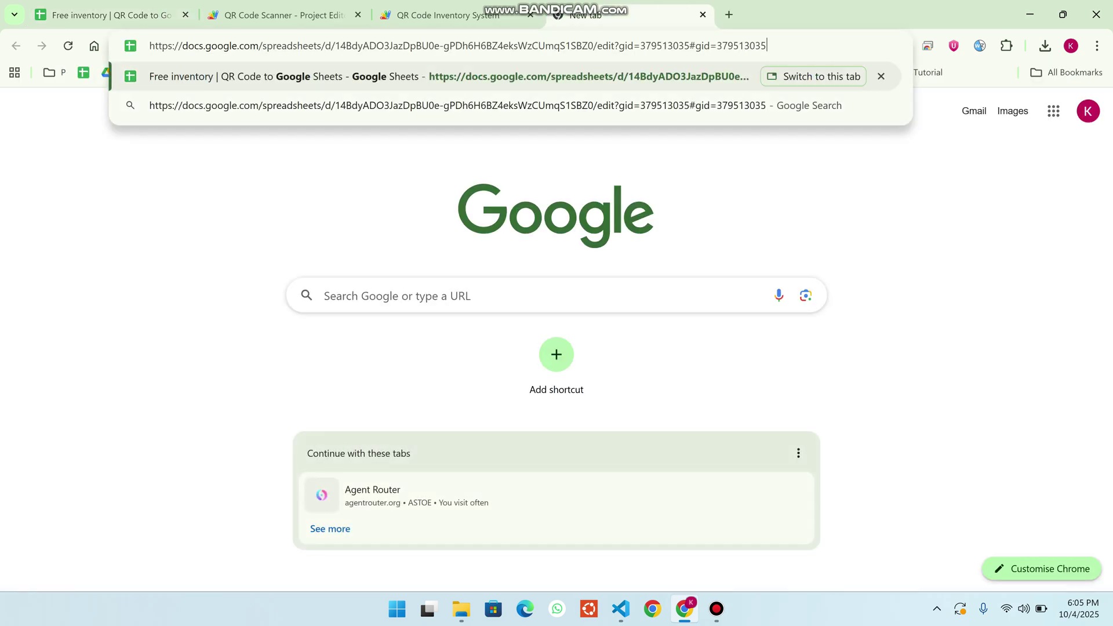
key("shift+Left")
key("shift+Left")
key("shift+Left")
key("shift+Left")
key("shift+Left")
key("shift+Left")
key("shift+Left")
key("shift+Left")
key("shift+Left")
key("shift+Left")
key("shift+Left")
key("shift+Left")
key("shift+Left")
key("shift+Left")
key("shift+Left")
key("shift+Left")
key("shift+Left")
key("shift+Left")
key("shift+Left")
key("shift+Left")
key("shift+Left")
key("shift+Left")
key("shift+Left")
key("shift+Left")
key("shift+Left")
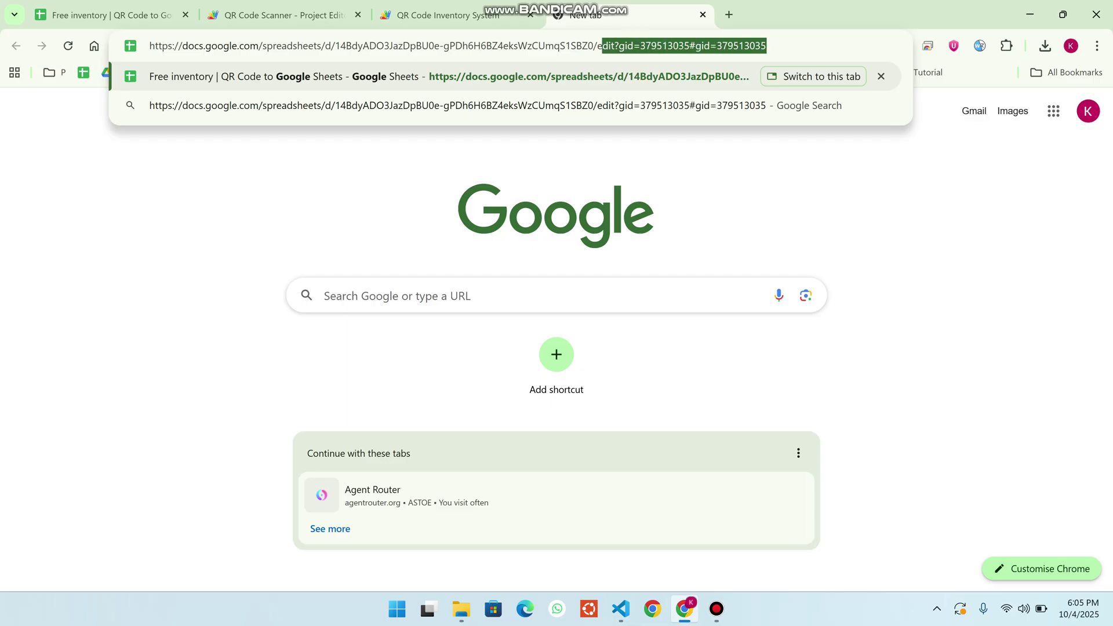
type("copy")
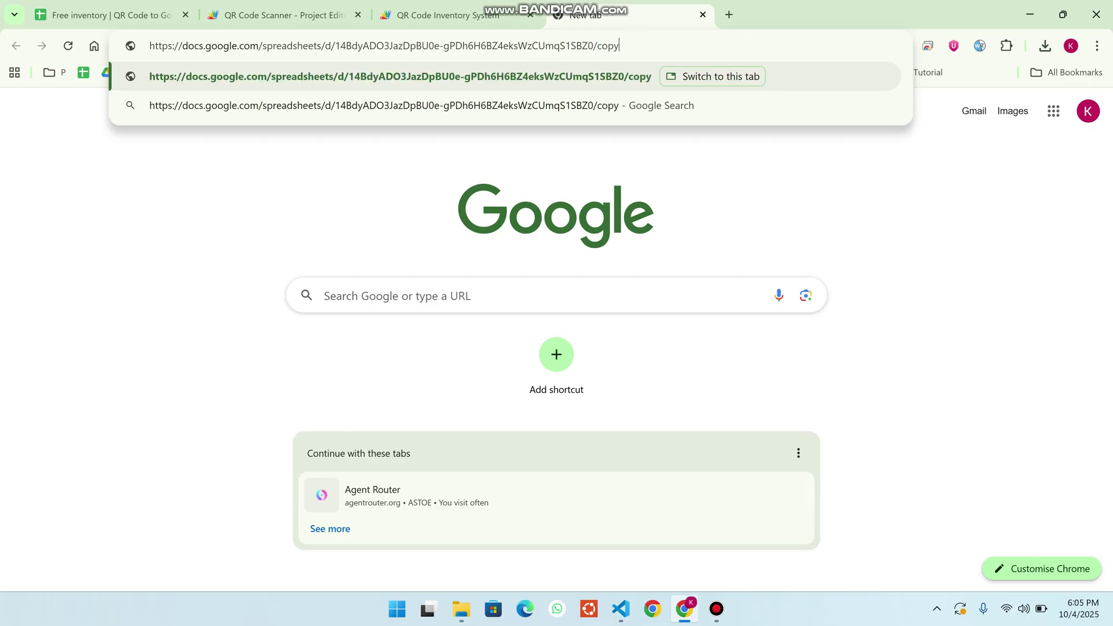
key("Return")
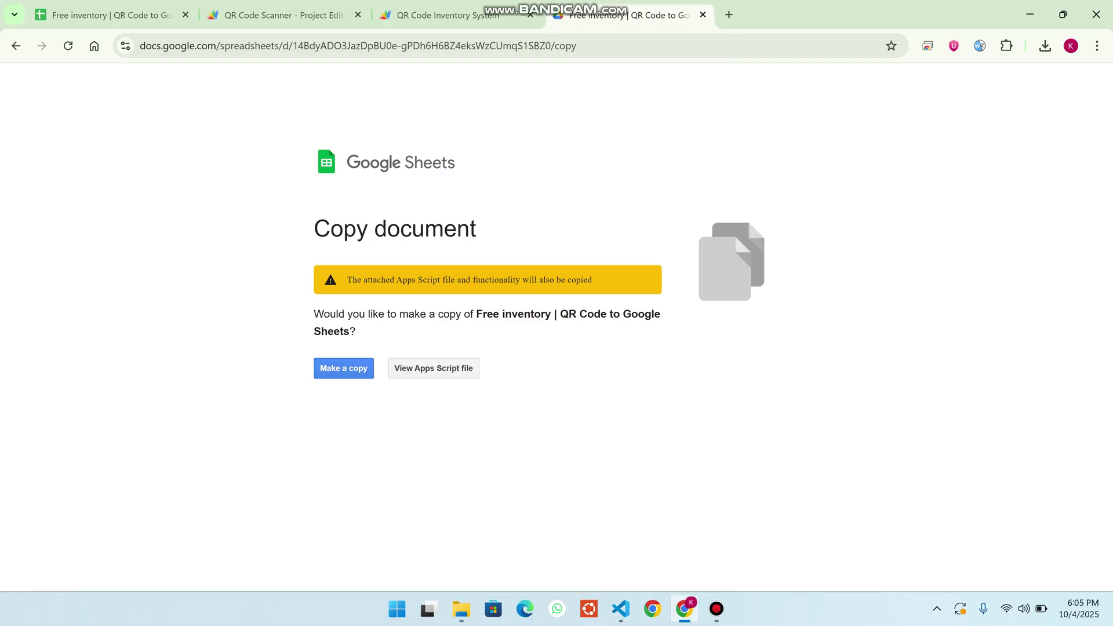
Make a copy of the inventory spreadsheet with its attached script, then glance at the Apps Script code and return to the inventory web app
left_click(344, 368)
left_click(448, 15)
left_click(284, 15)
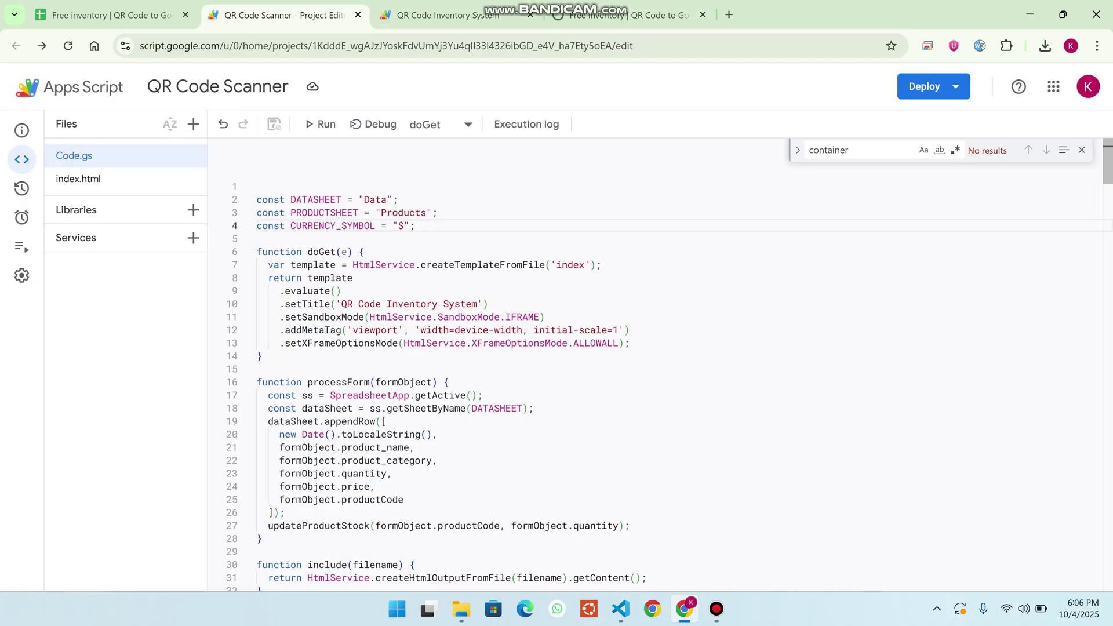
left_click(458, 15)
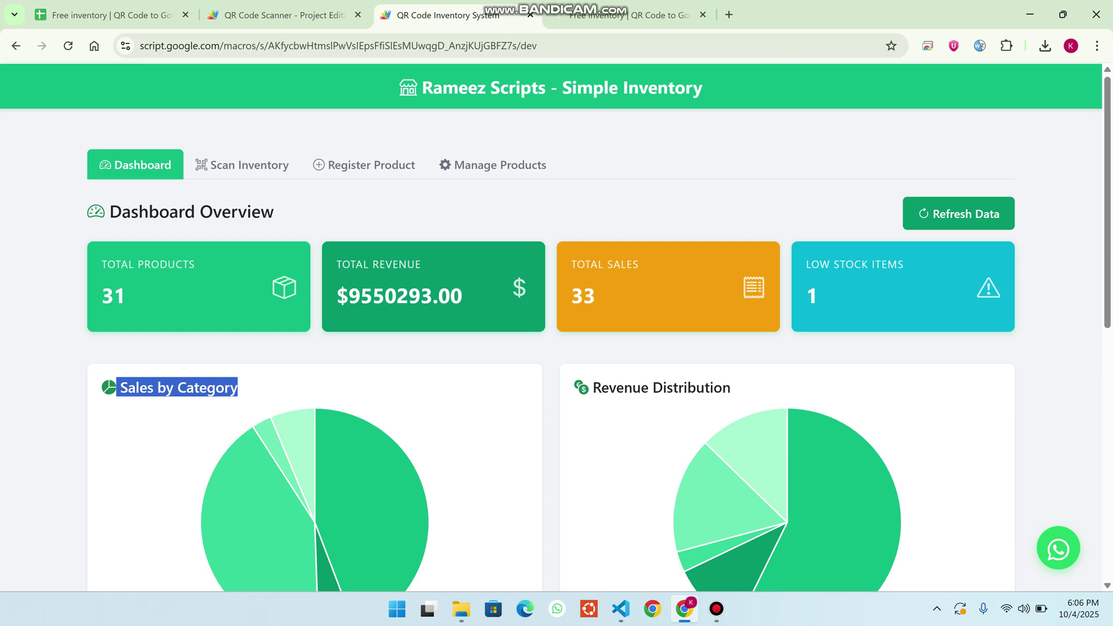
Set the CURRENCY_SYMBOL constant in the original project's Code.gs to "PKR" and save the script
left_click_drag(337, 296, 349, 295)
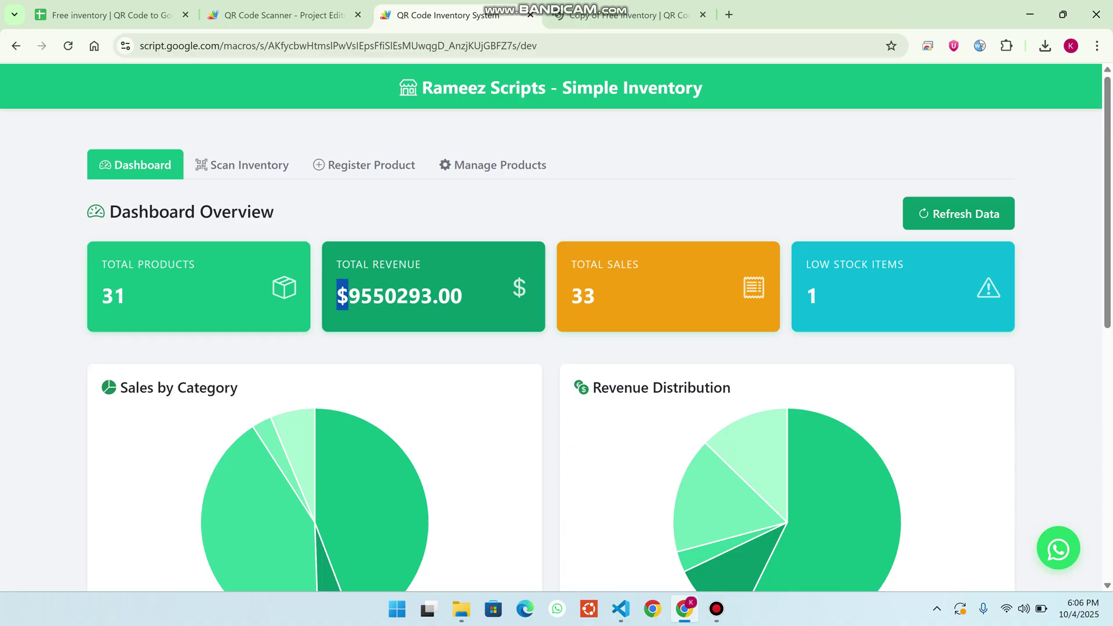
left_click(284, 15)
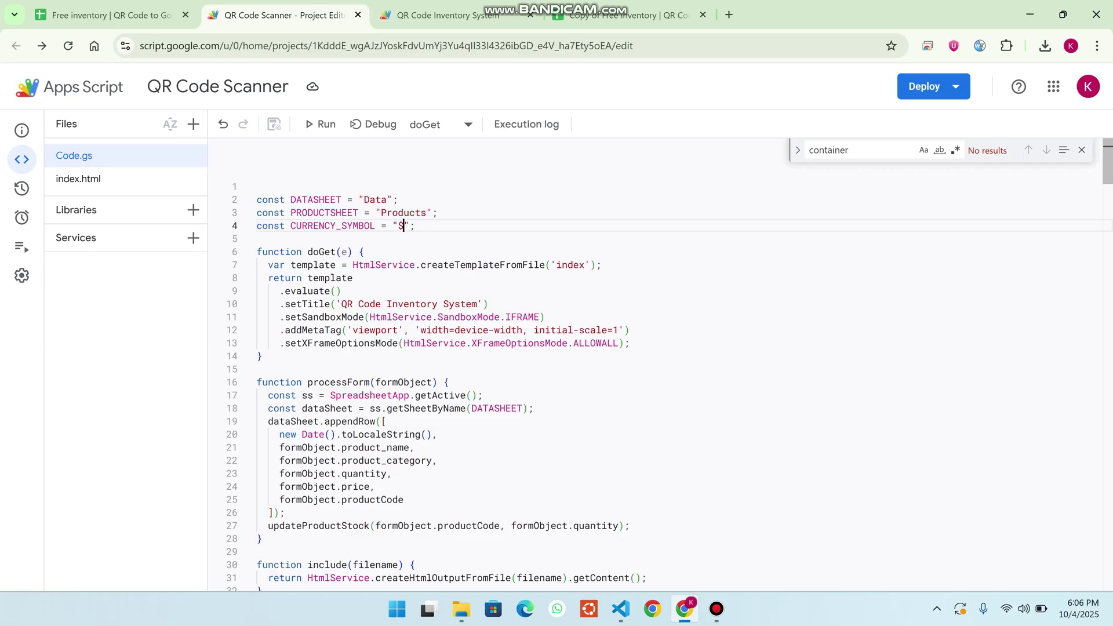
key("BackSpace")
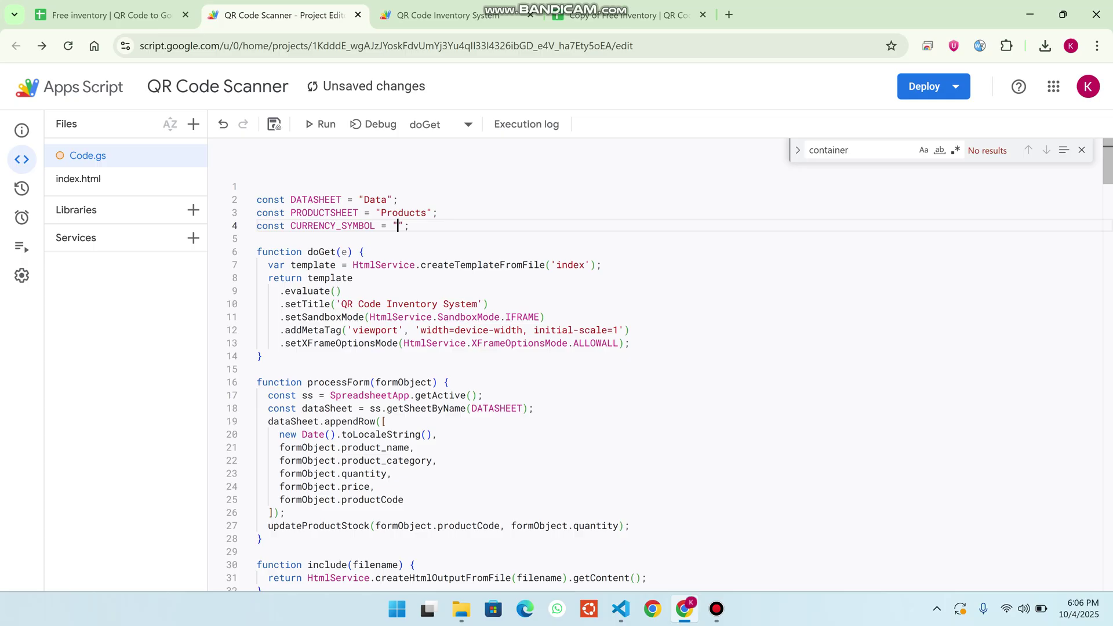
type("PKR")
key("ctrl+s")
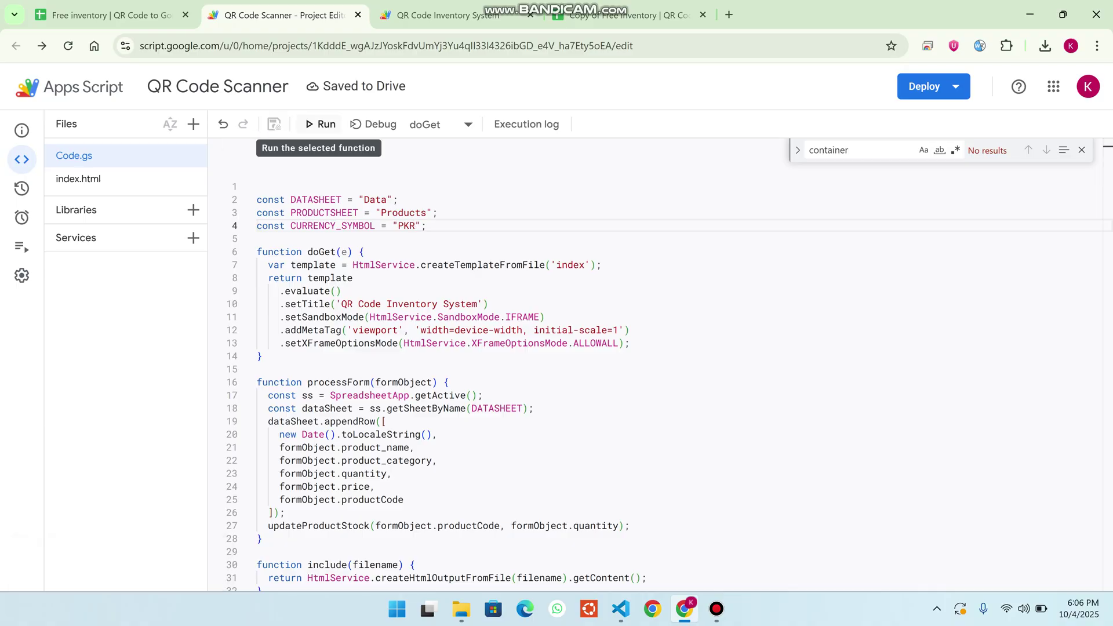
Reload the inventory web app and check the currency symbol on the dashboard's total revenue card
left_click(446, 15)
left_click(68, 46)
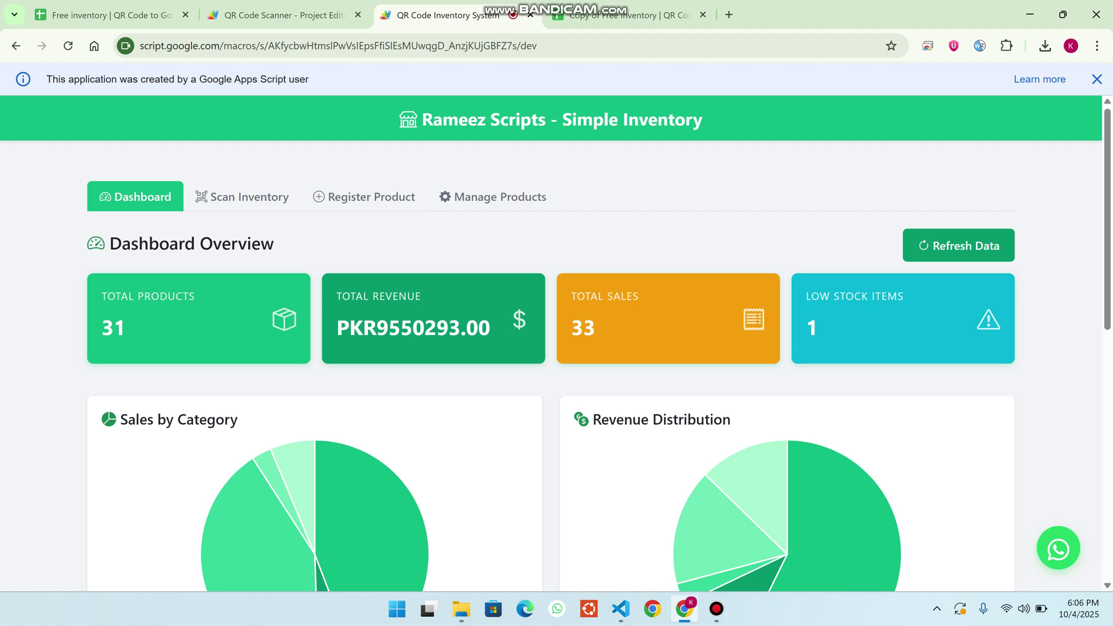
left_click_drag(377, 328, 336, 328)
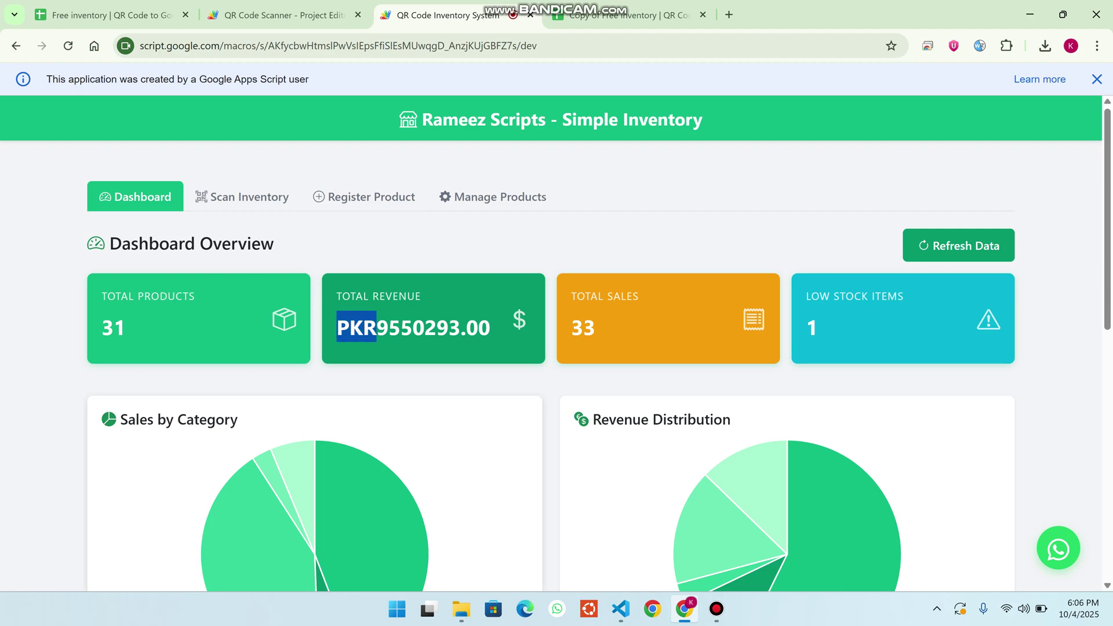
Open the Apps Script project attached to the copied inventory spreadsheet
left_click(629, 15)
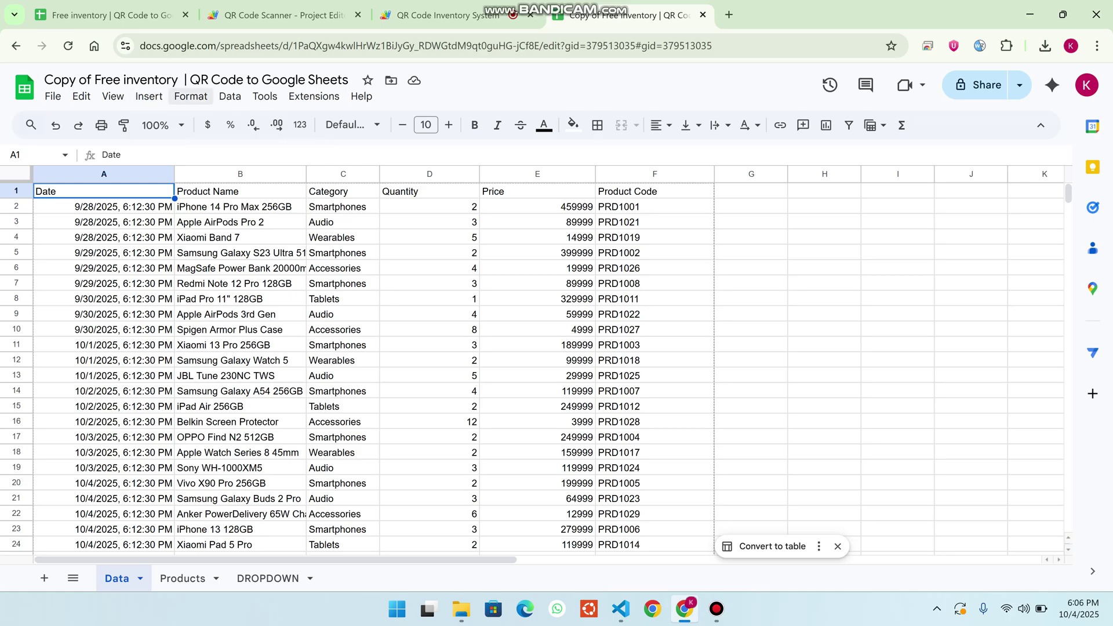
left_click(313, 95)
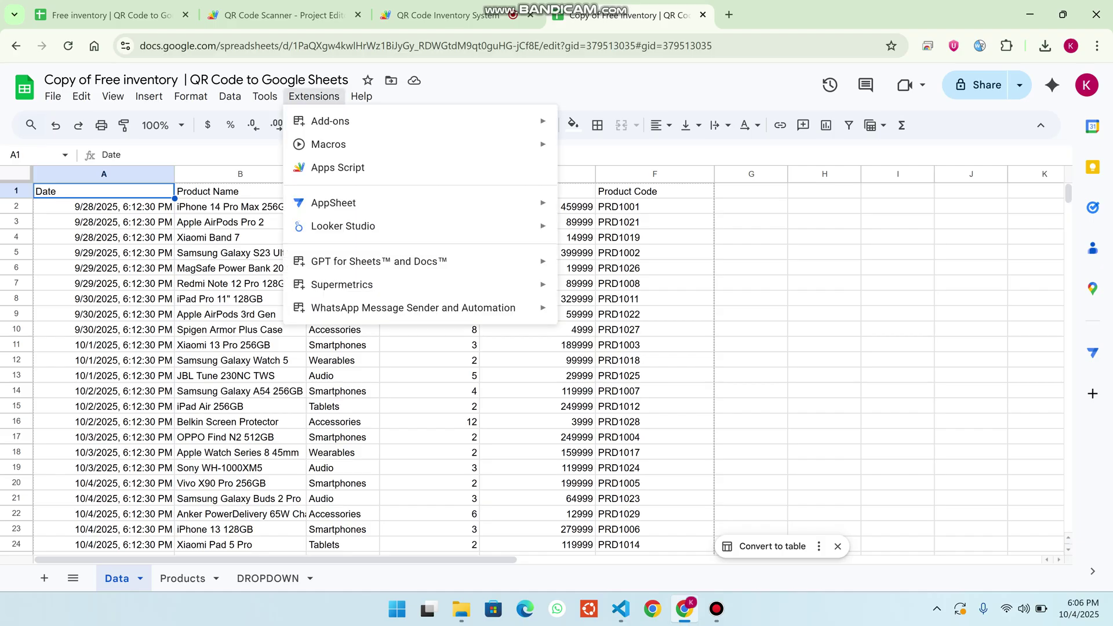
left_click(298, 165)
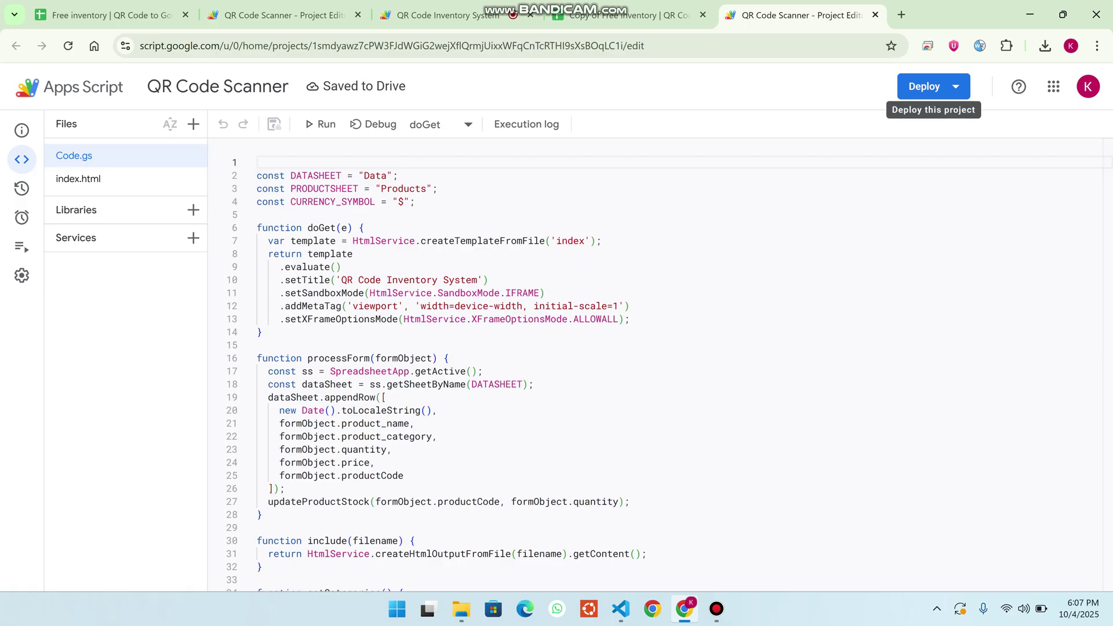
Create a new web app deployment of the copied script that executes as the account owner, with access for Anyone
left_click(925, 87)
left_click(945, 122)
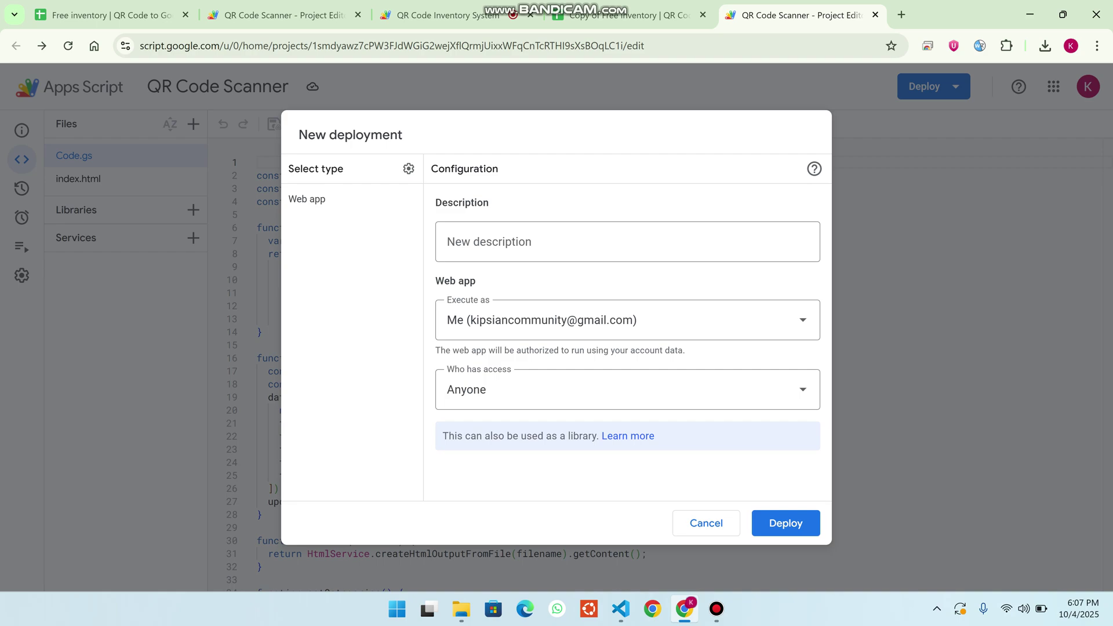
left_click(627, 389)
left_click(627, 483)
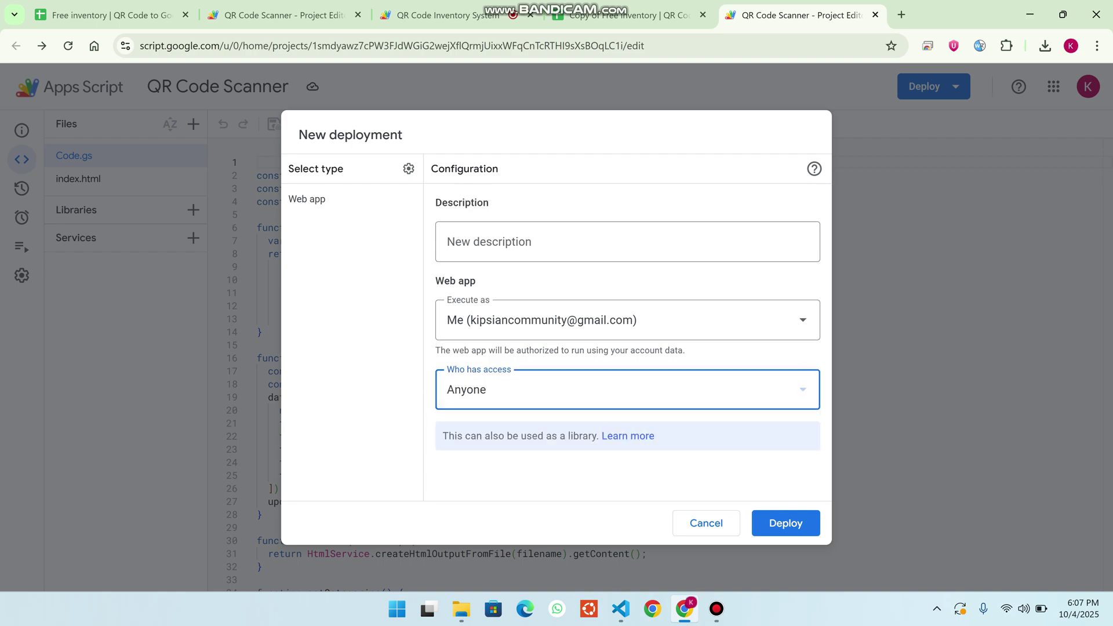
left_click(785, 523)
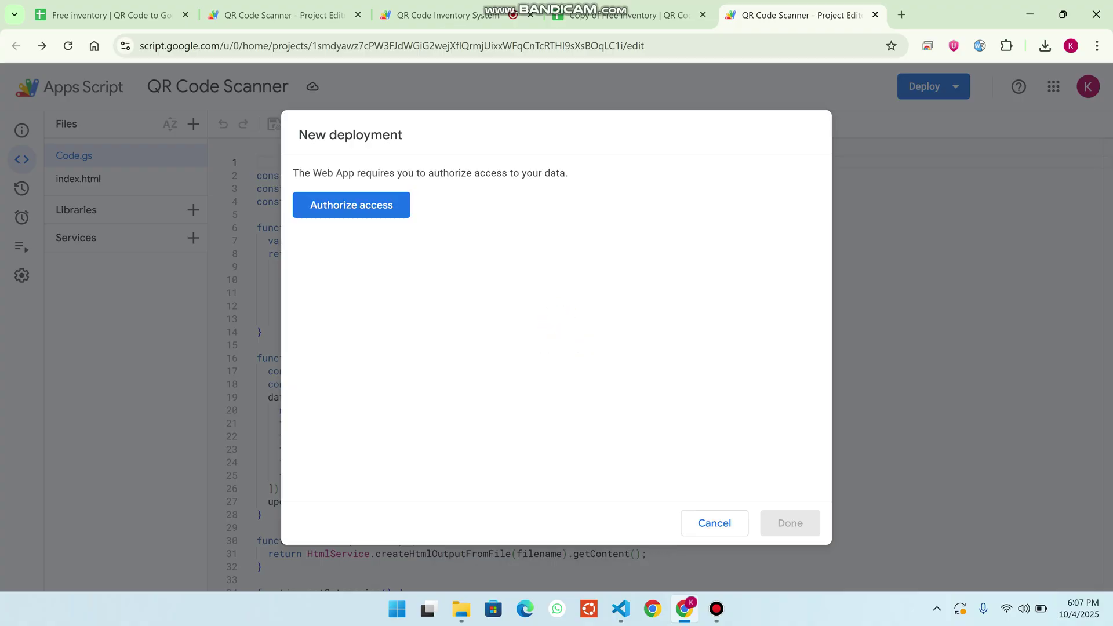
Authorize QR Code Scanner to access the Google account despite the unverified app warning, and open the deployed web app's URL
left_click(352, 205)
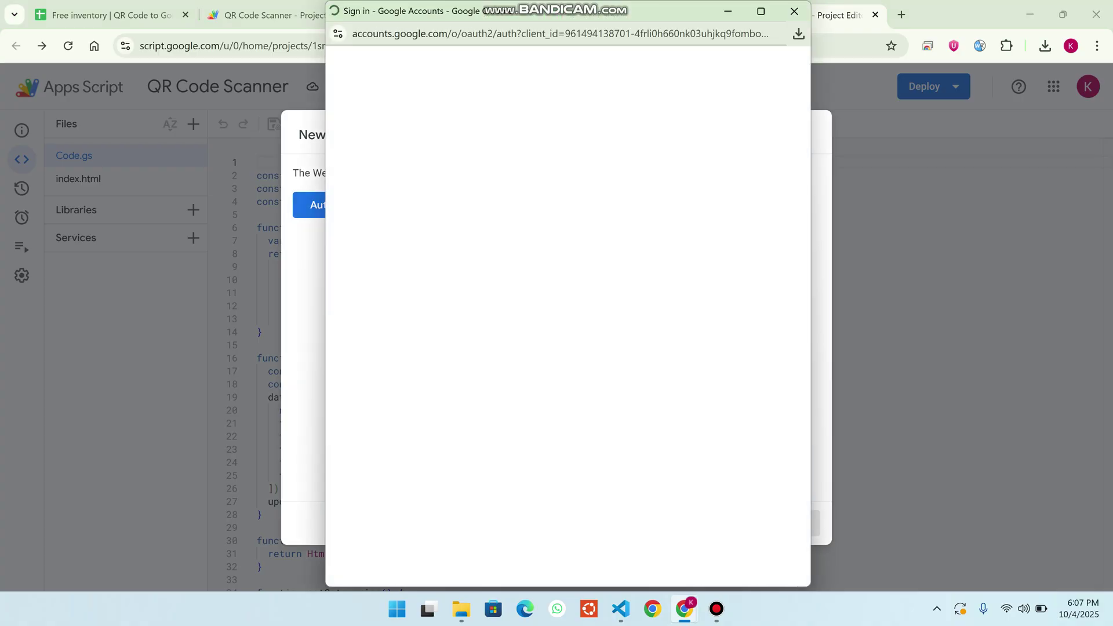
left_click(492, 278)
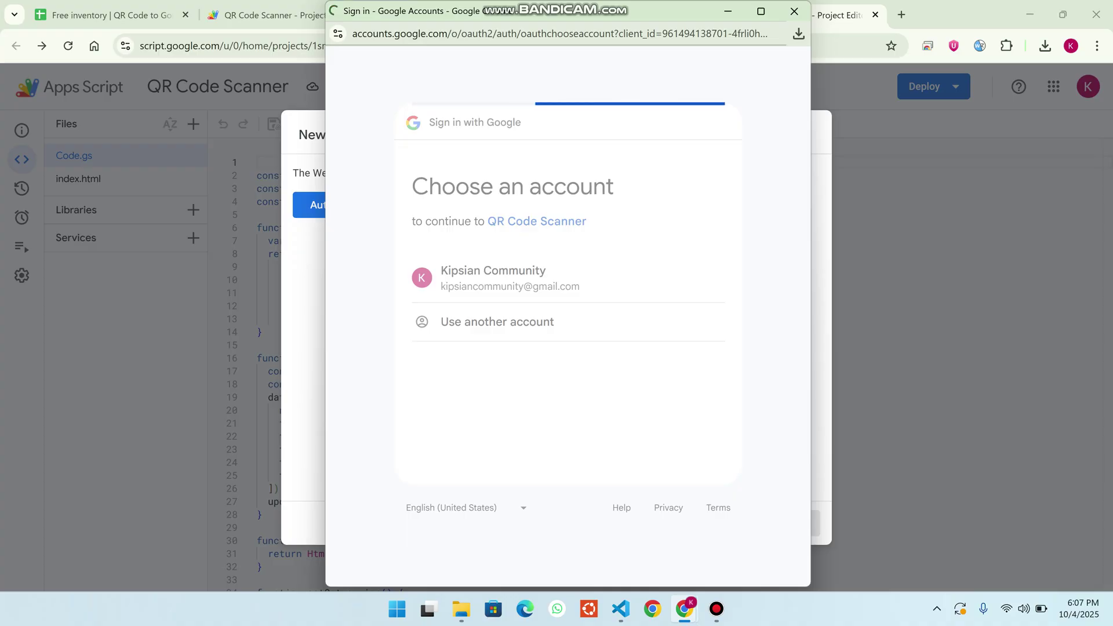
left_click(372, 316)
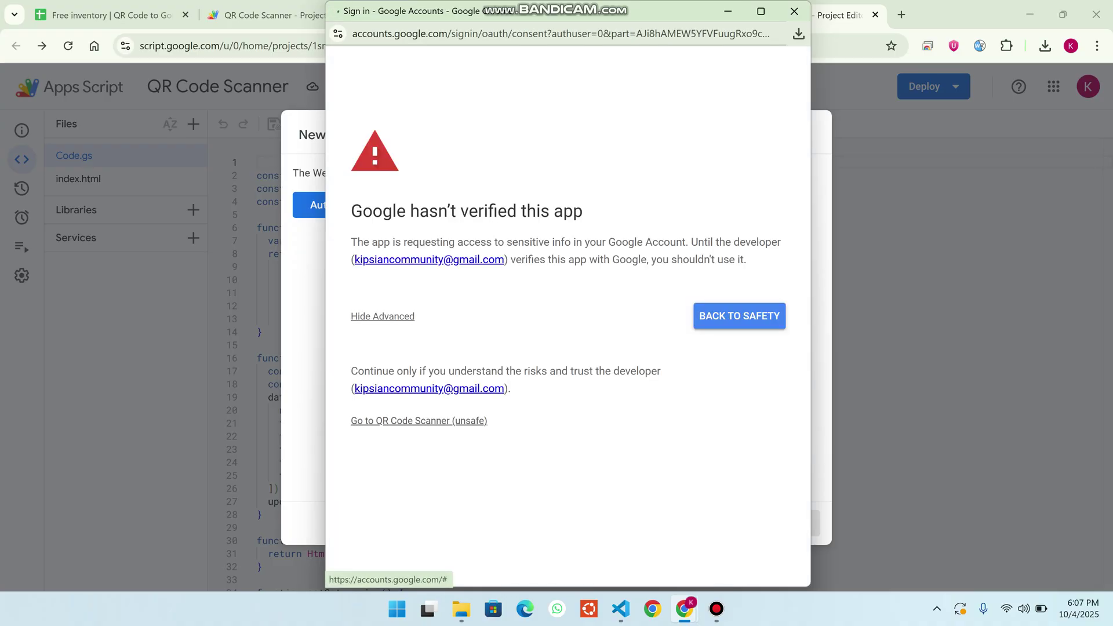
scroll(562, 290, "down", 6)
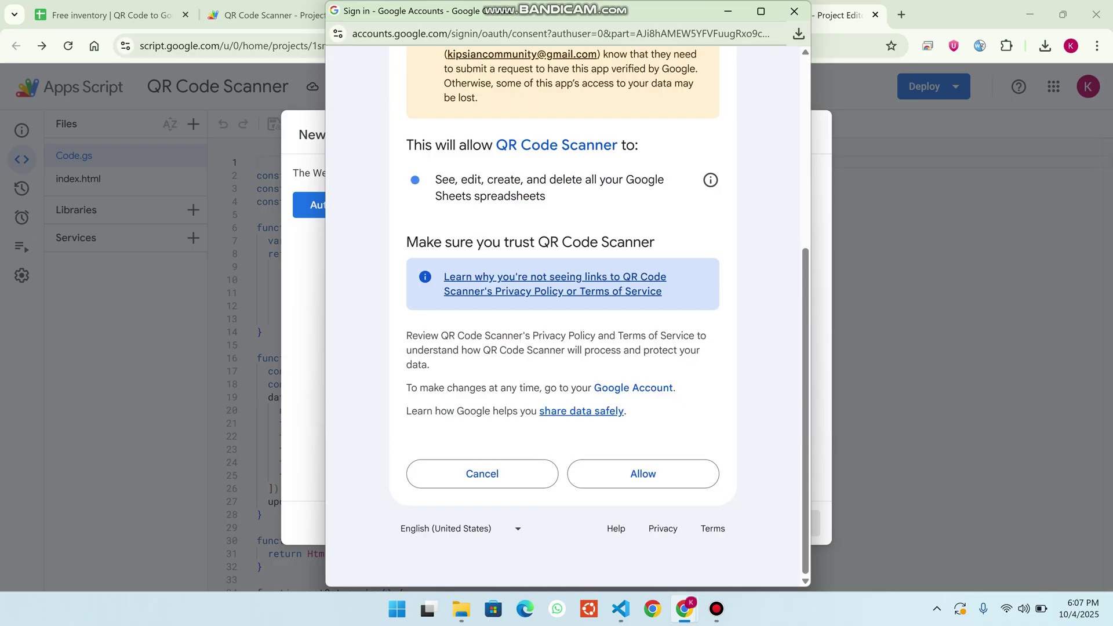
left_click(643, 474)
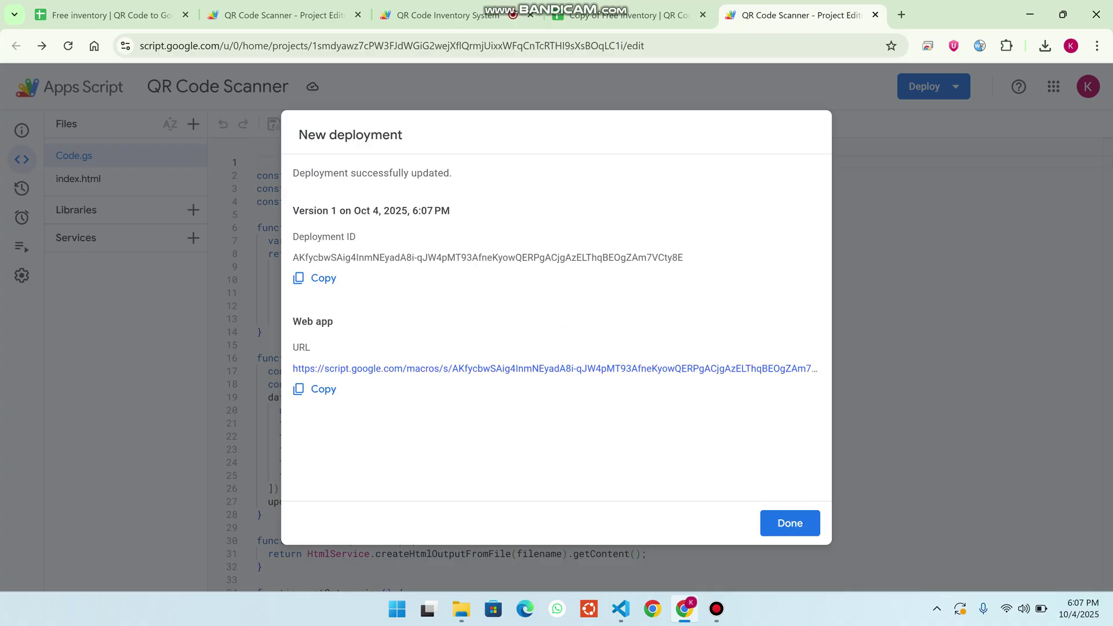
left_click(545, 369)
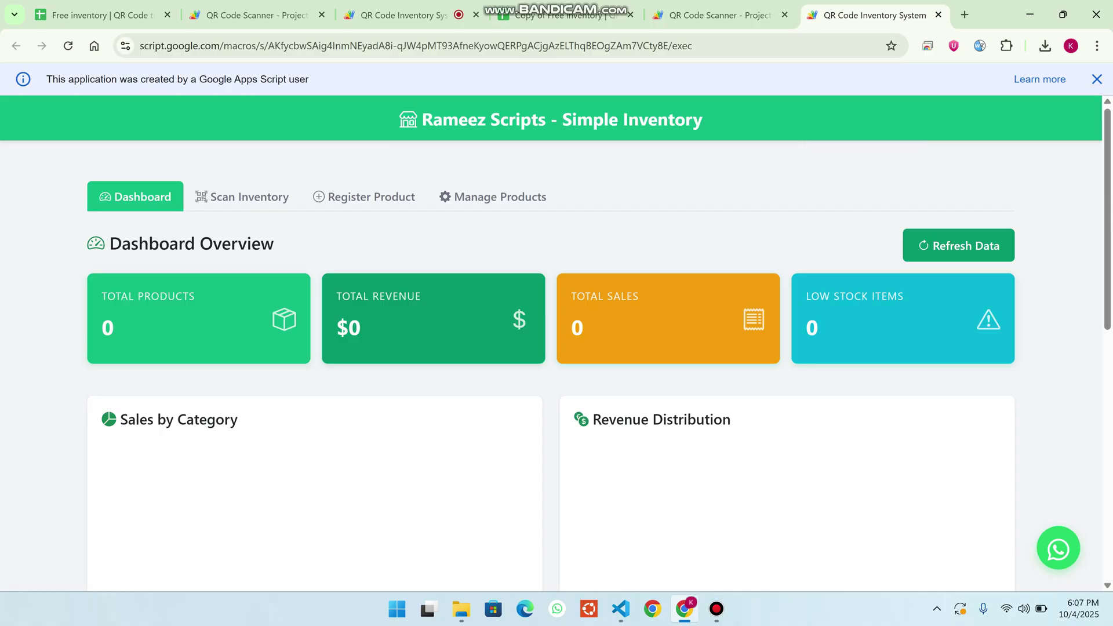
left_click(1097, 79)
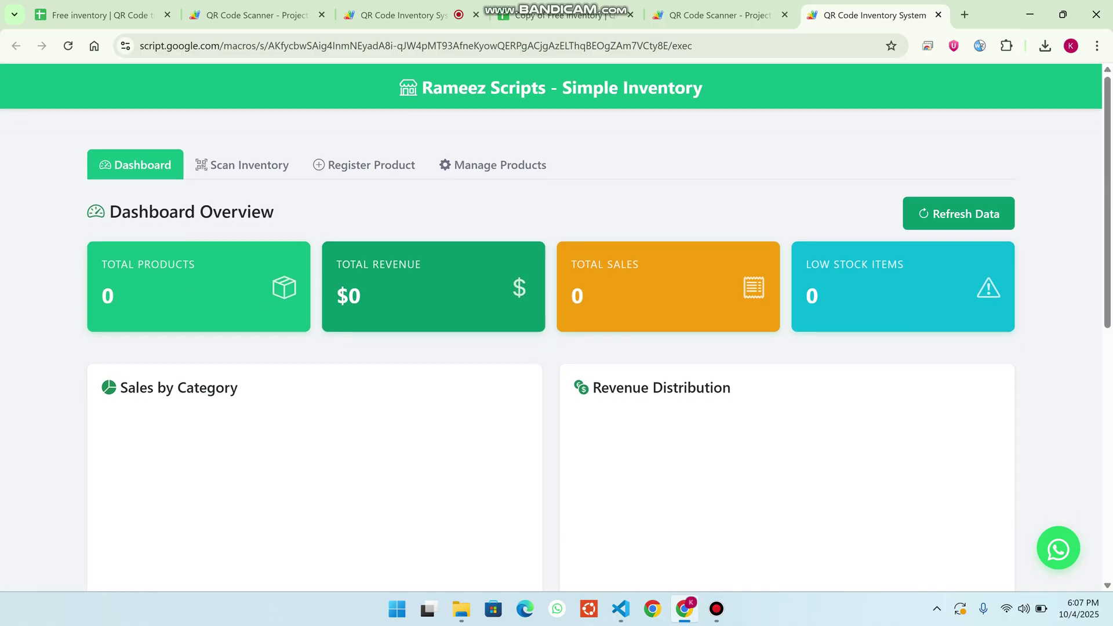
Inspect the deployed app with the browser's developer tools and look through its dashboard in the iPhone 14 Pro Max layout
right_click(600, 184)
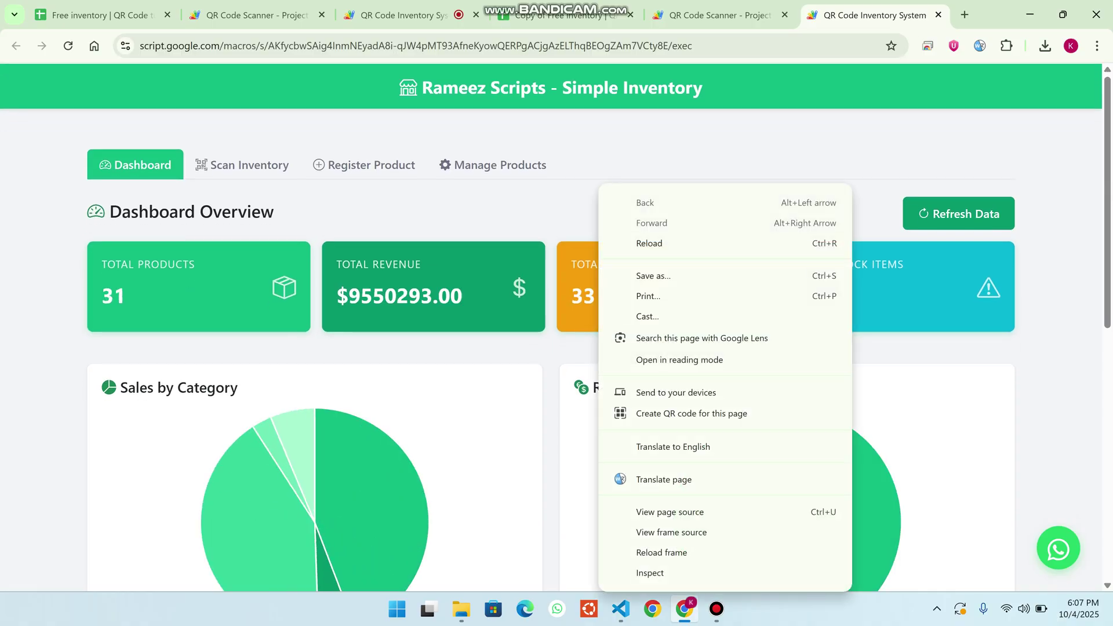
left_click(650, 573)
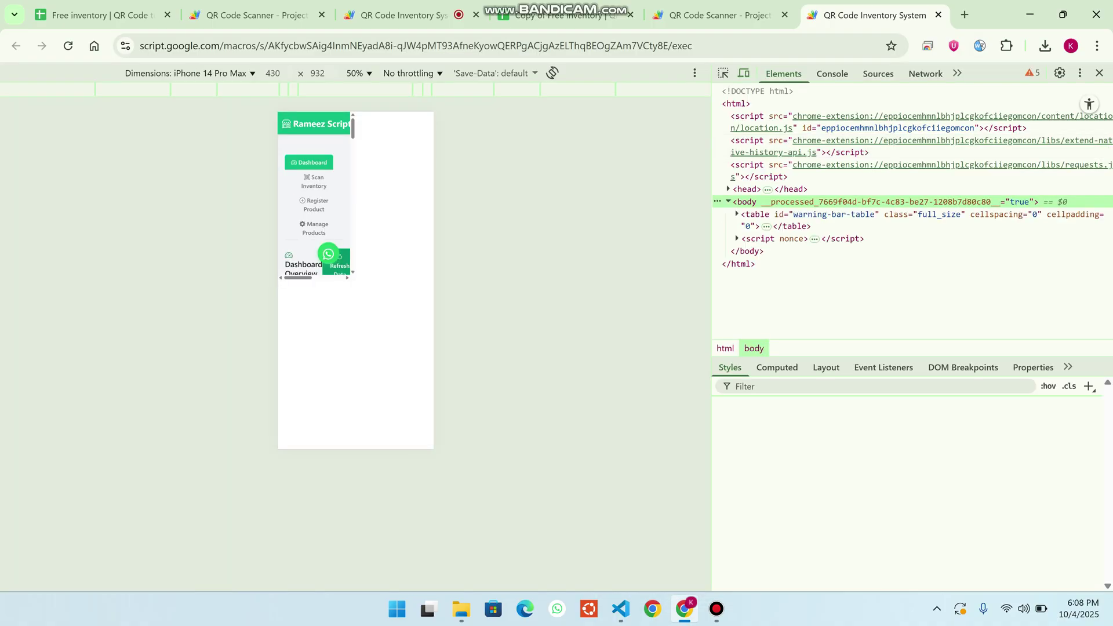
scroll(352, 280, "down", 10)
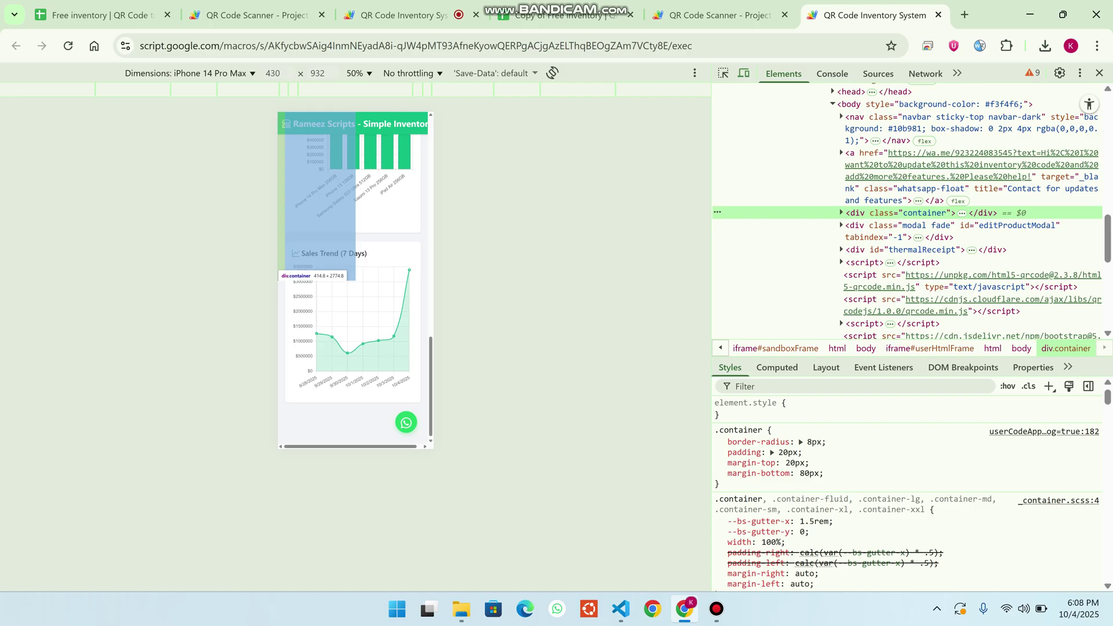
scroll(353, 280, "up", 4)
scroll(354, 278, "up", 6)
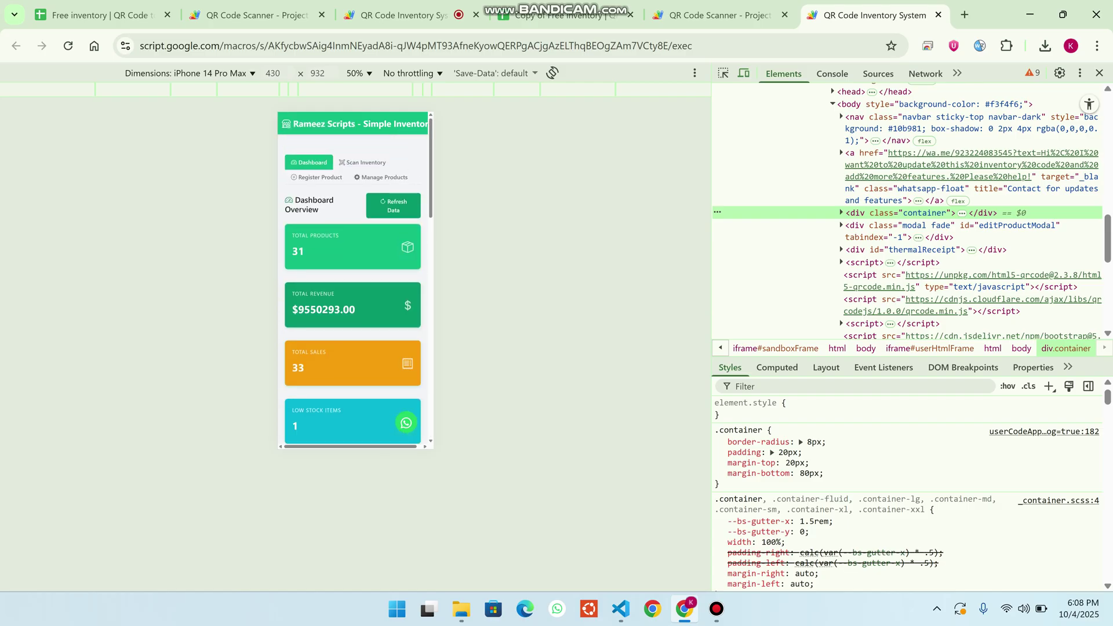
View the Scan Inventory, Register Product and Manage Products pages in the mobile layout, return to the Dashboard and close the developer tools
left_click(363, 162)
left_click(316, 177)
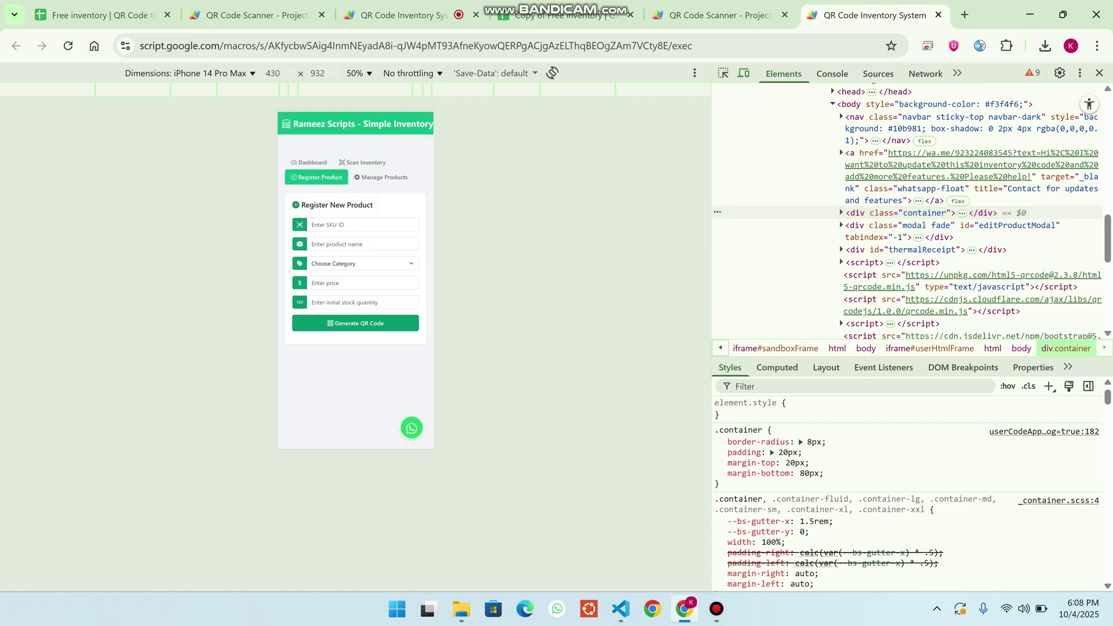
left_click(381, 177)
left_click(308, 162)
left_click(308, 162)
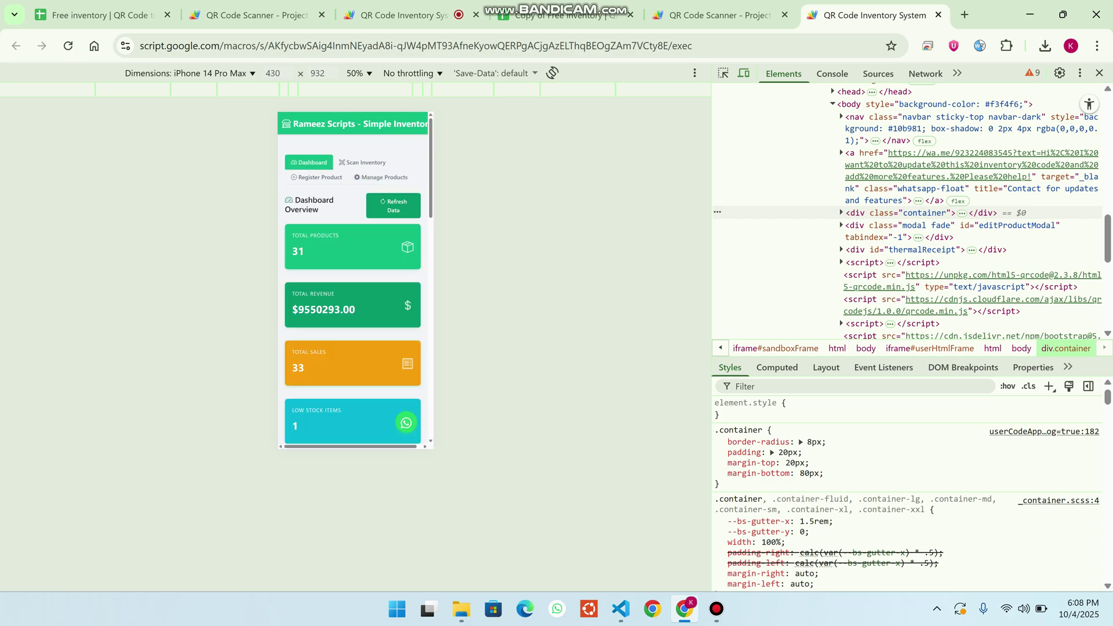
key("F12")
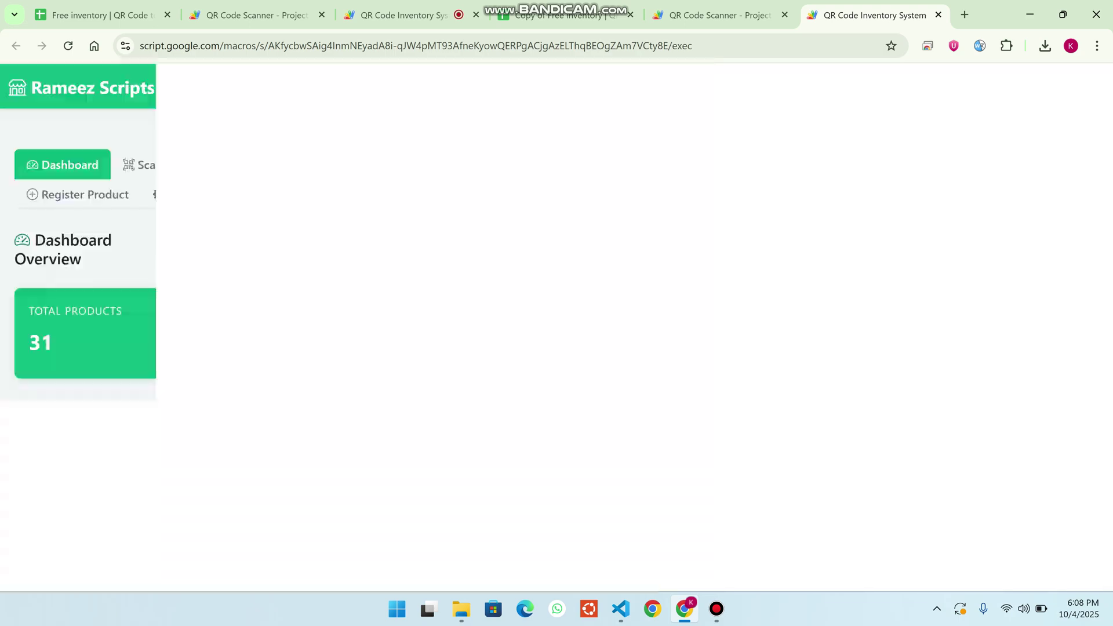